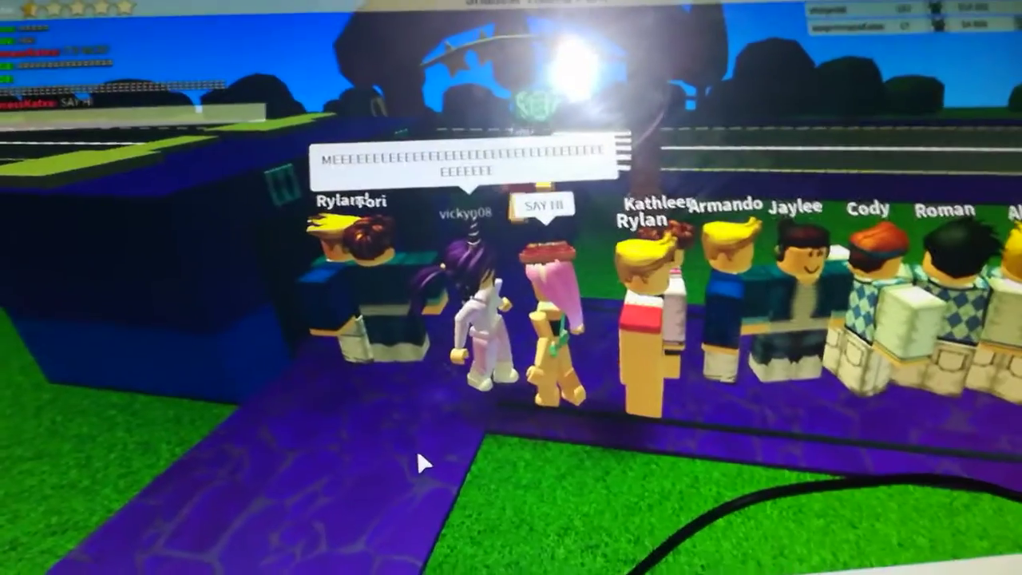
Leave the crowd and walk down the road to the Wonder Of Life entrance crosswalk.
key("space")
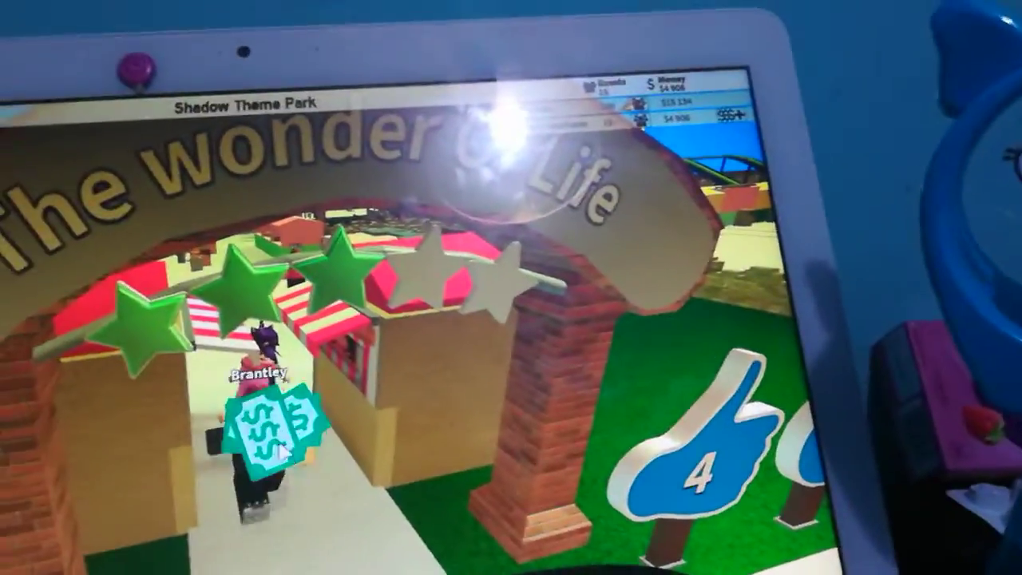
Run through the entrance arch, along the pool and behind other players toward the tent.
key("w")
key("w")
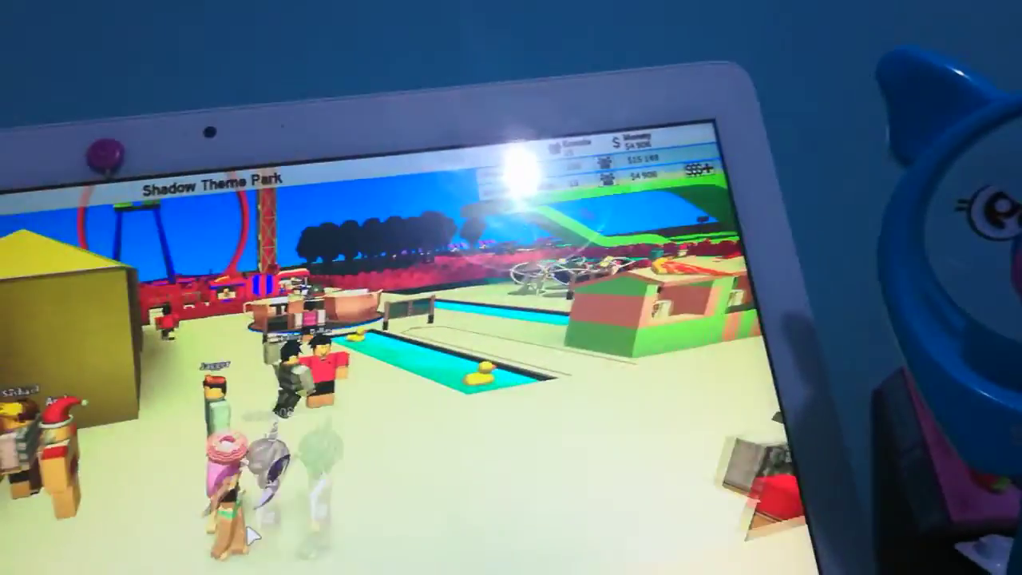
key("w")
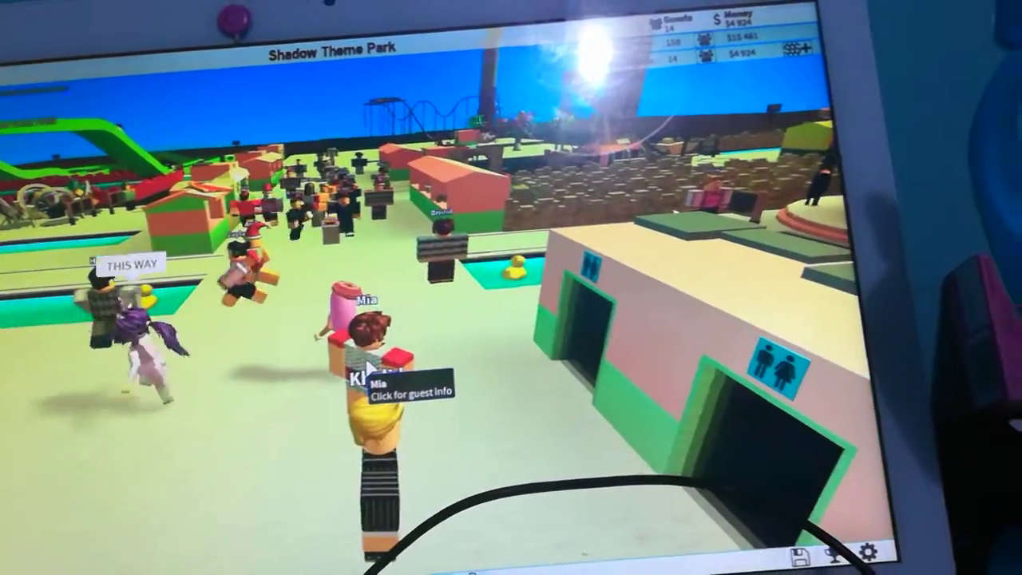
key("Right")
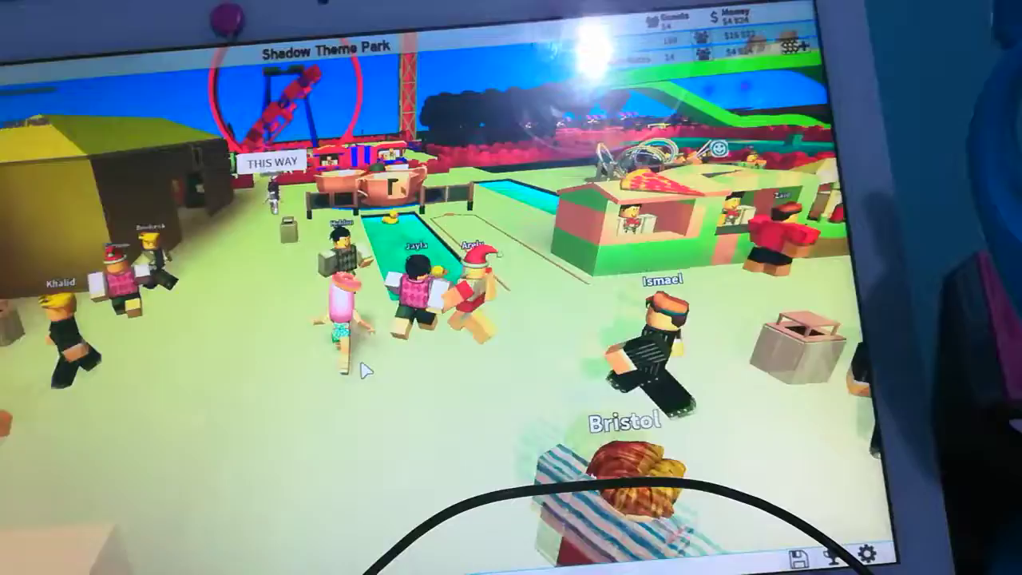
key("w")
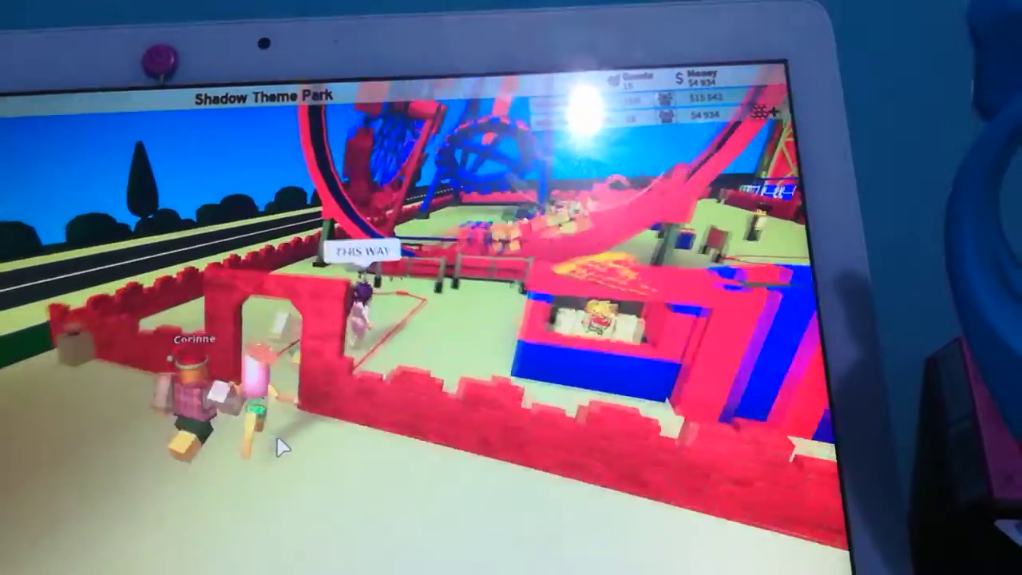
key("w")
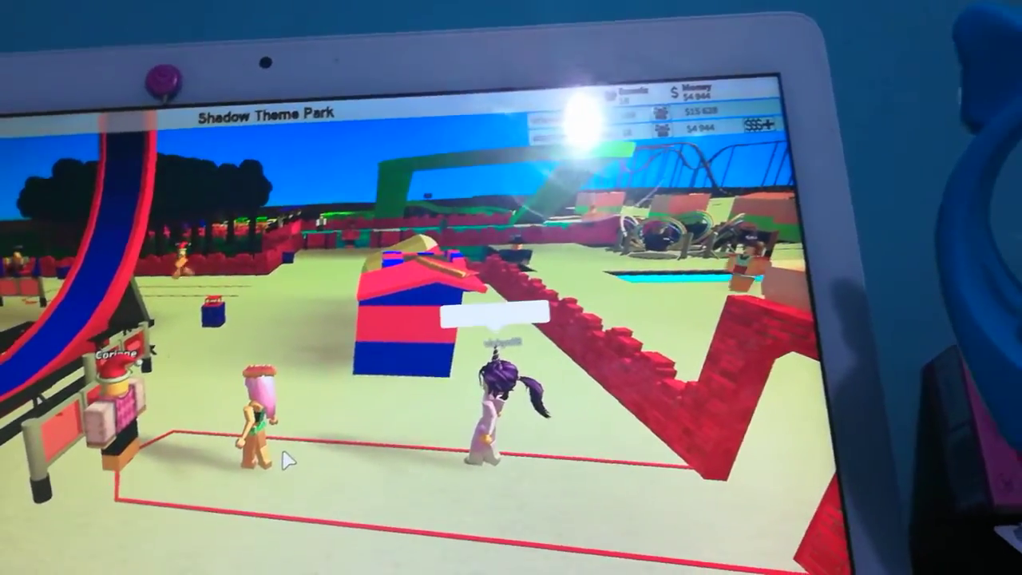
key("Right")
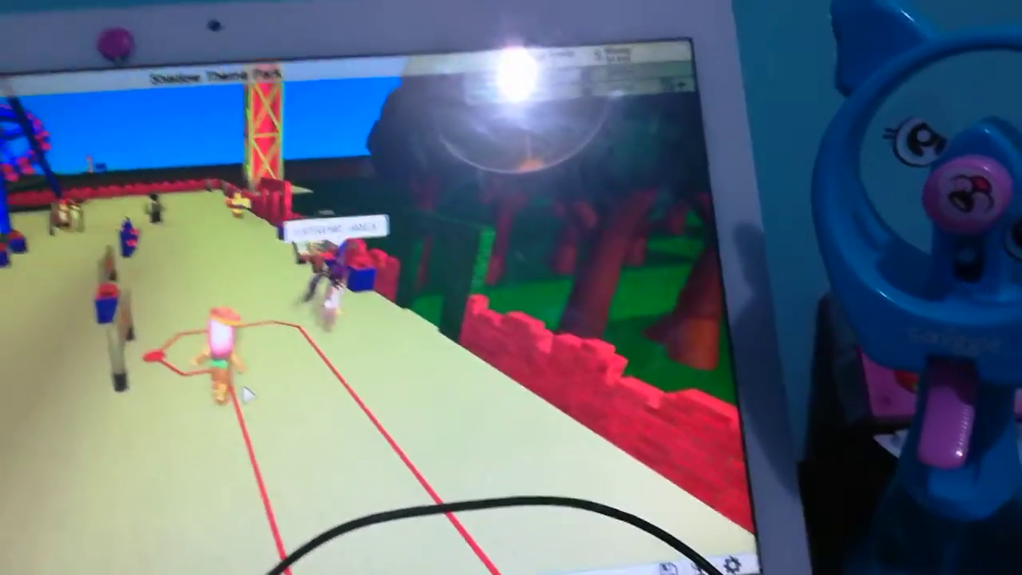
Turn the camera past the trees and roller coaster to face the picnic tables.
right_click(262, 372)
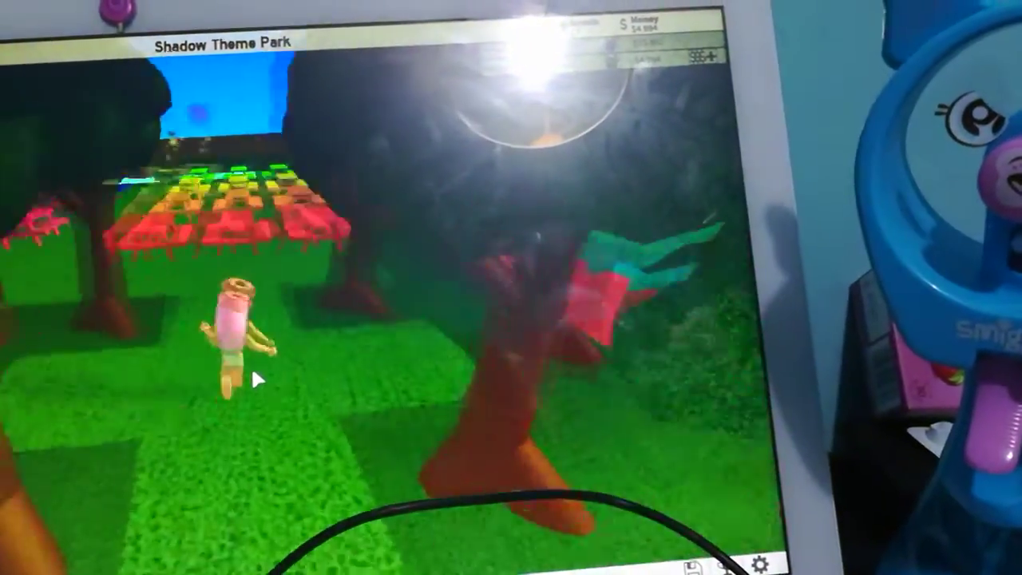
right_click(251, 365)
key("Right")
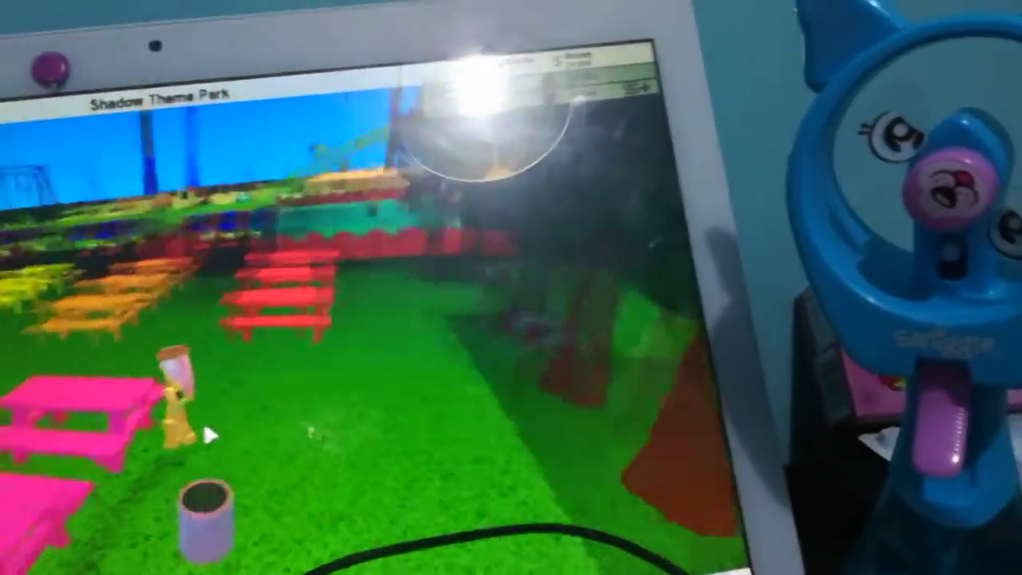
key("Right")
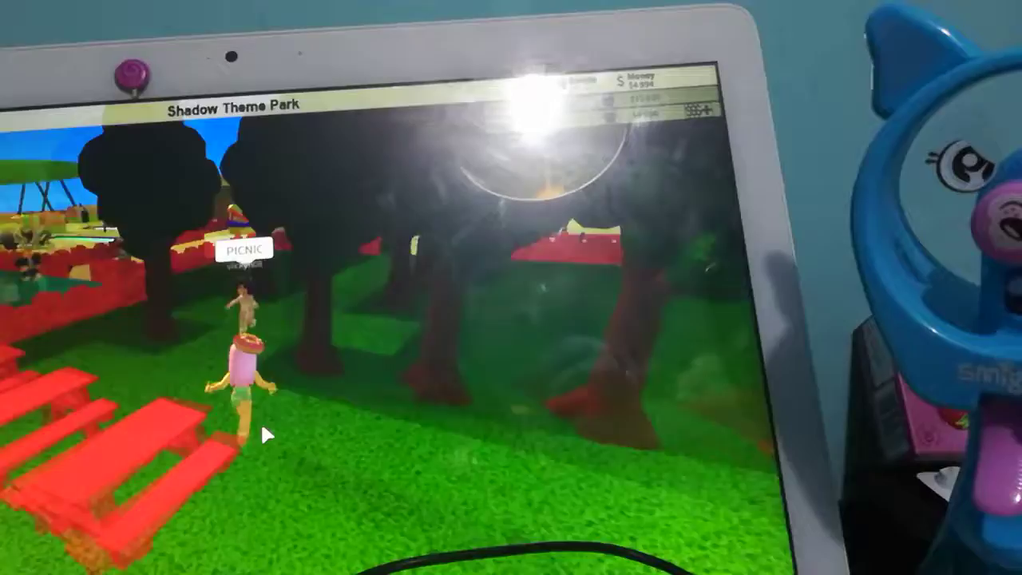
key("Right")
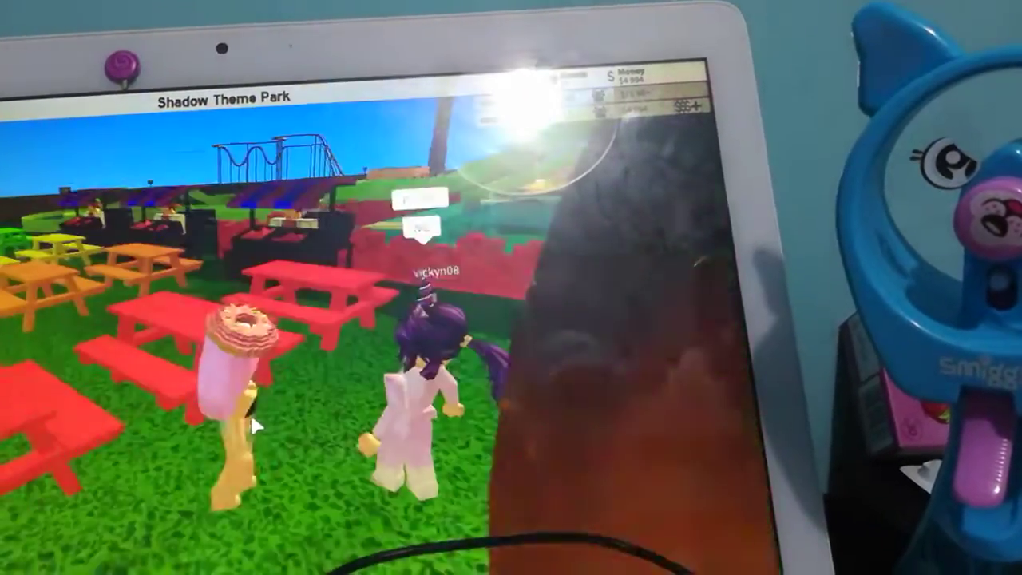
key("Right")
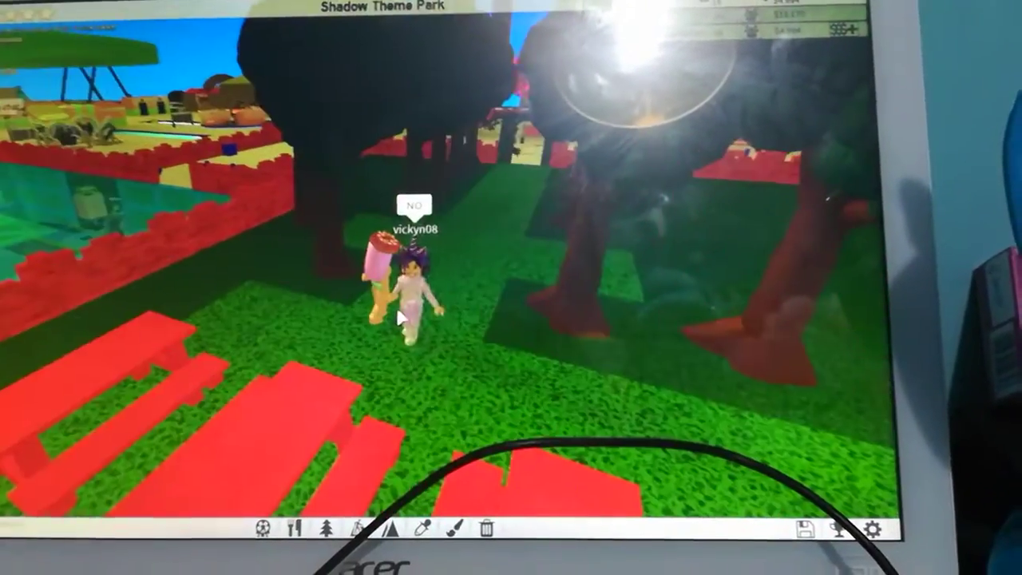
Walk past the picnic tables and across the sand into the Log flume station.
key("w")
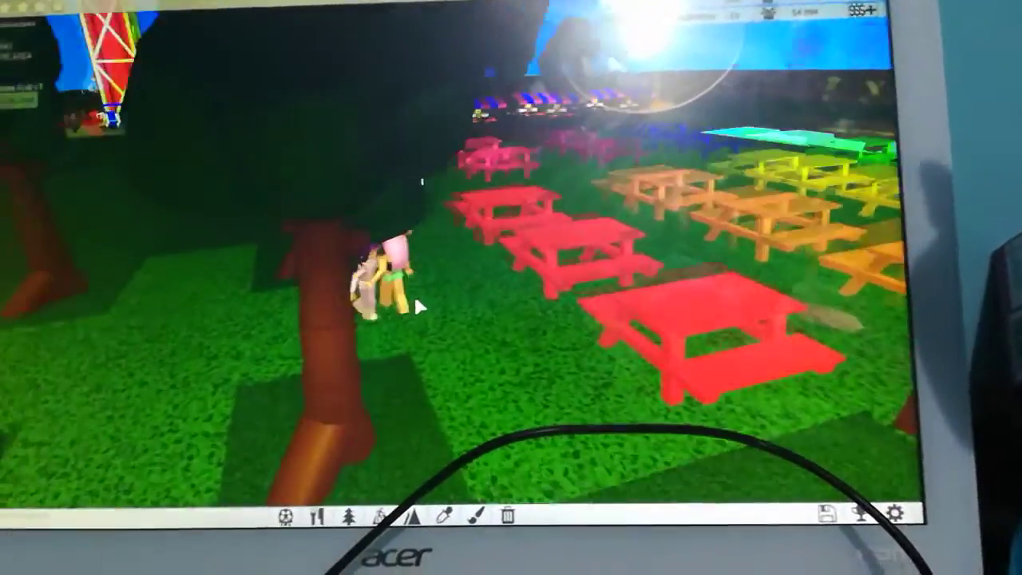
key("w")
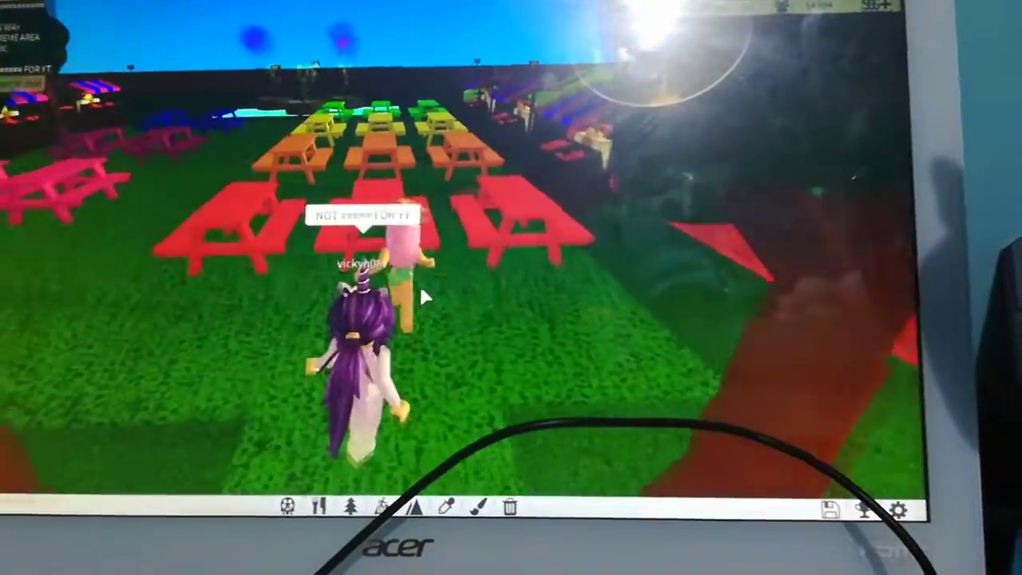
scroll(421, 281, "down", 3)
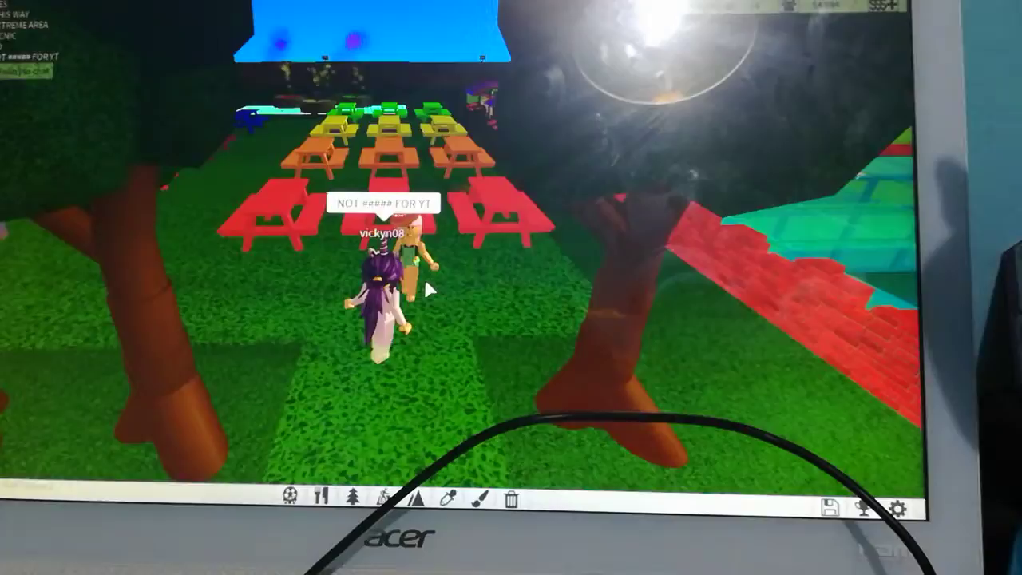
key("w")
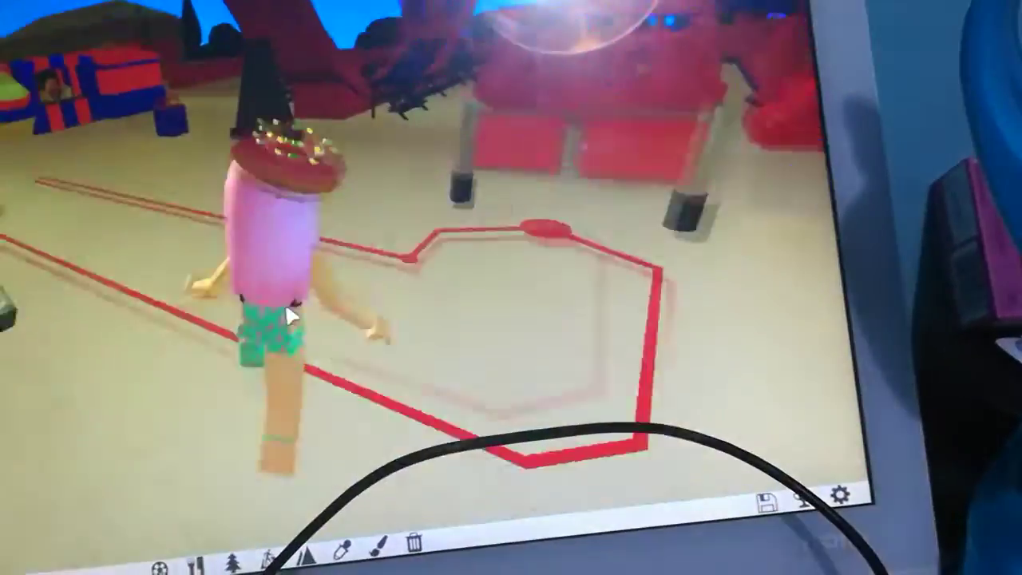
key("w")
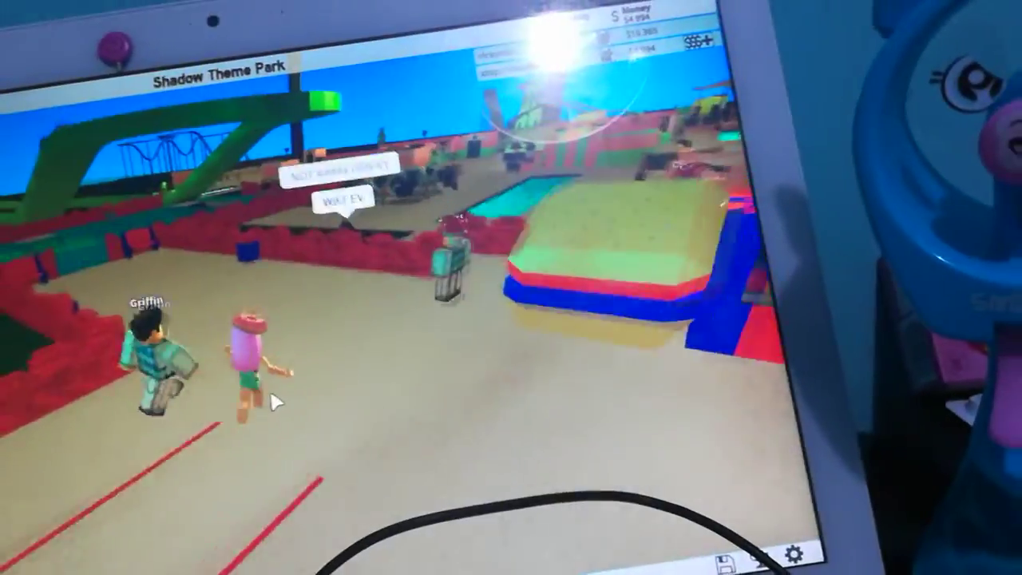
key("w")
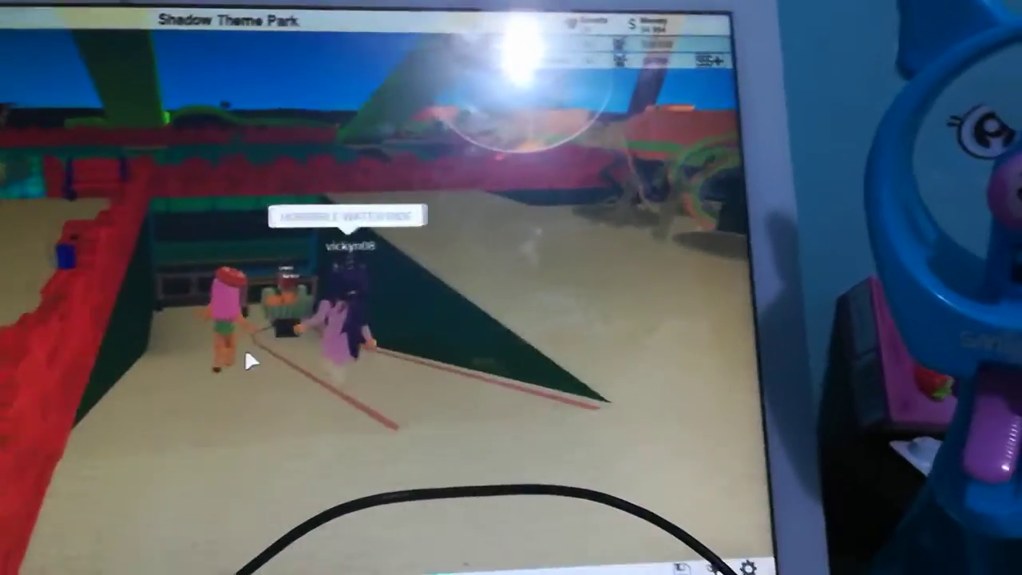
key("w")
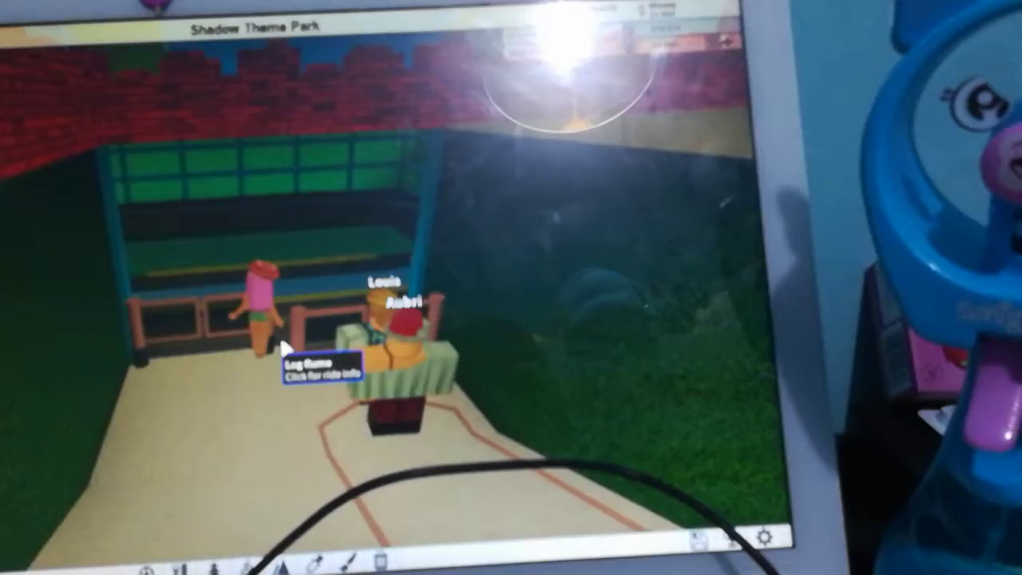
key("w")
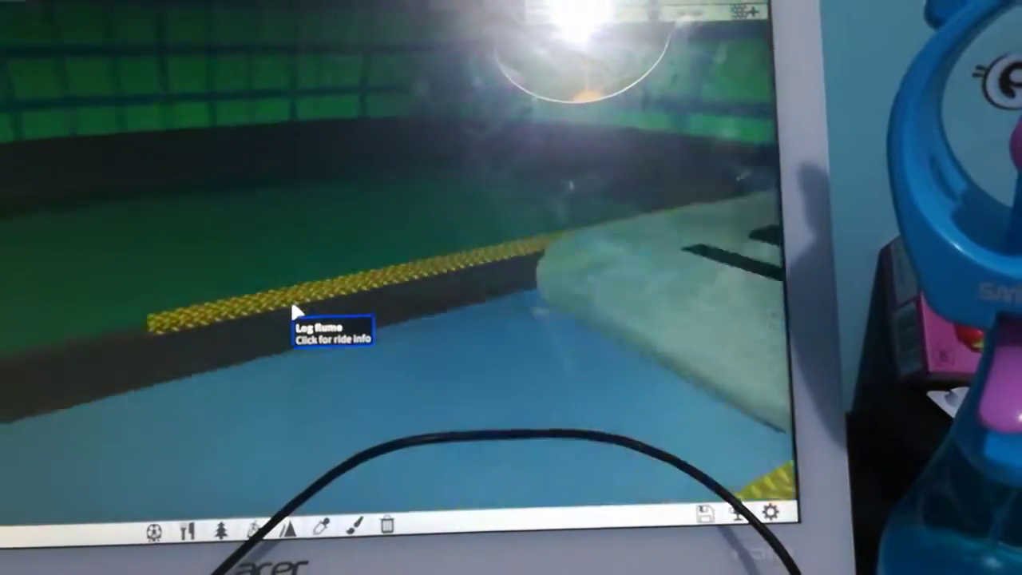
key("w")
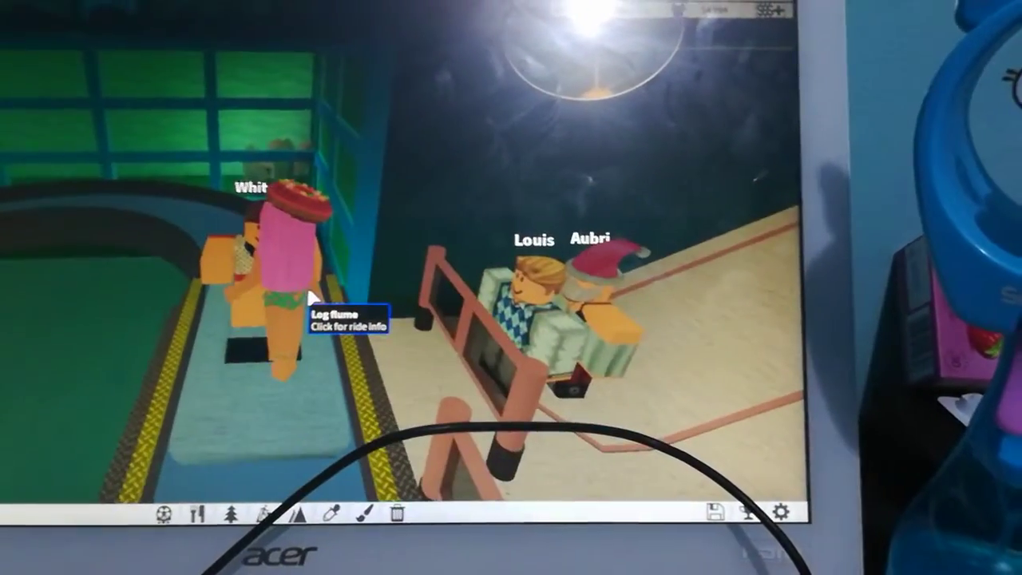
Board the Log flume boat for the ride through the underground aquarium.
left_click(263, 297)
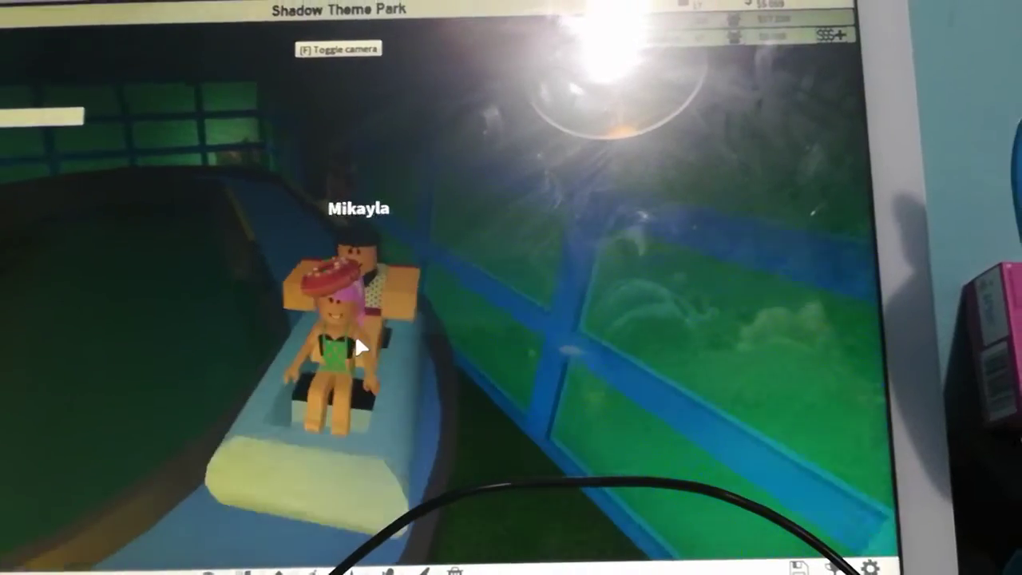
scroll(374, 345, "up", 5)
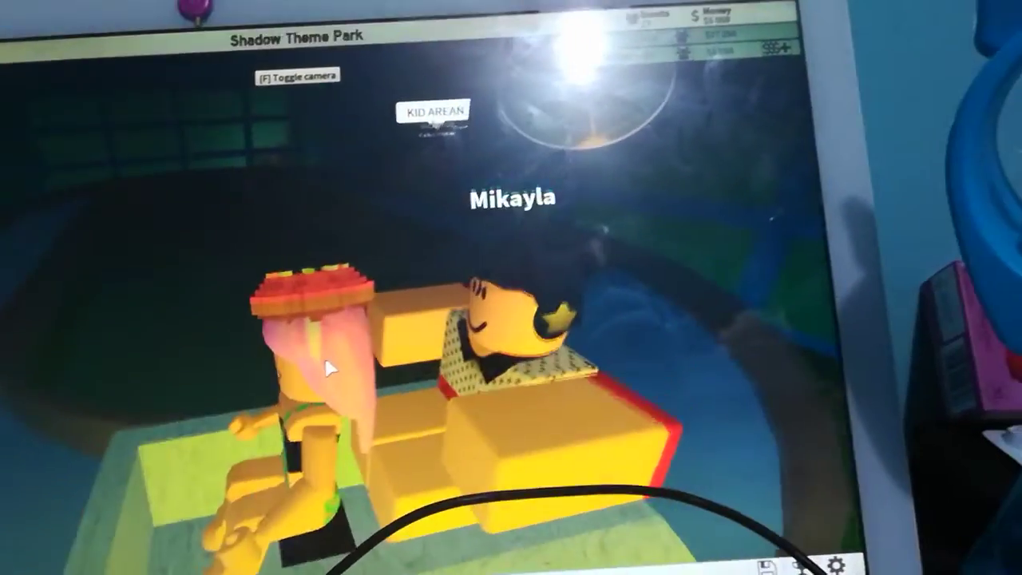
scroll(371, 333, "down", 5)
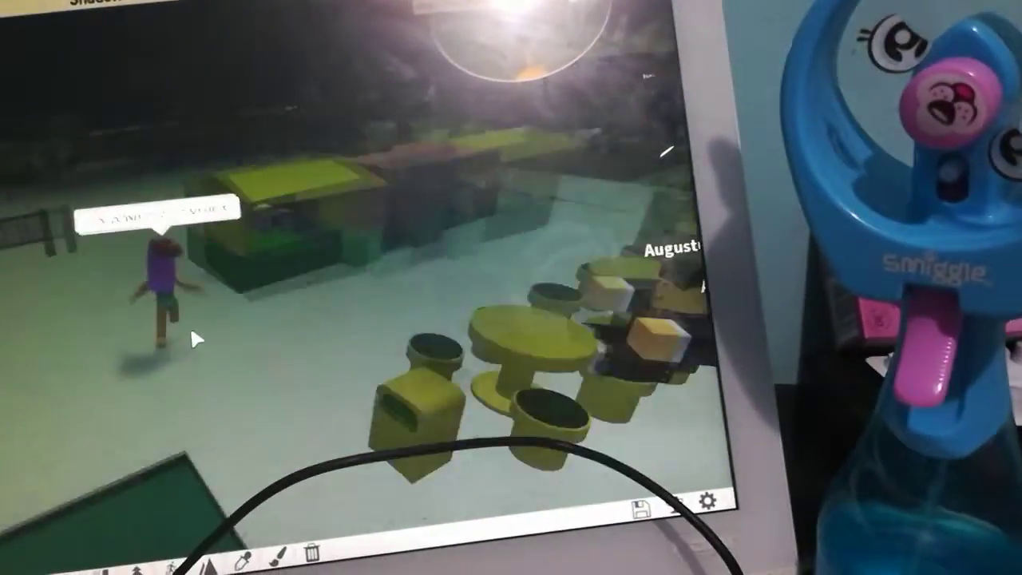
right_click(163, 355)
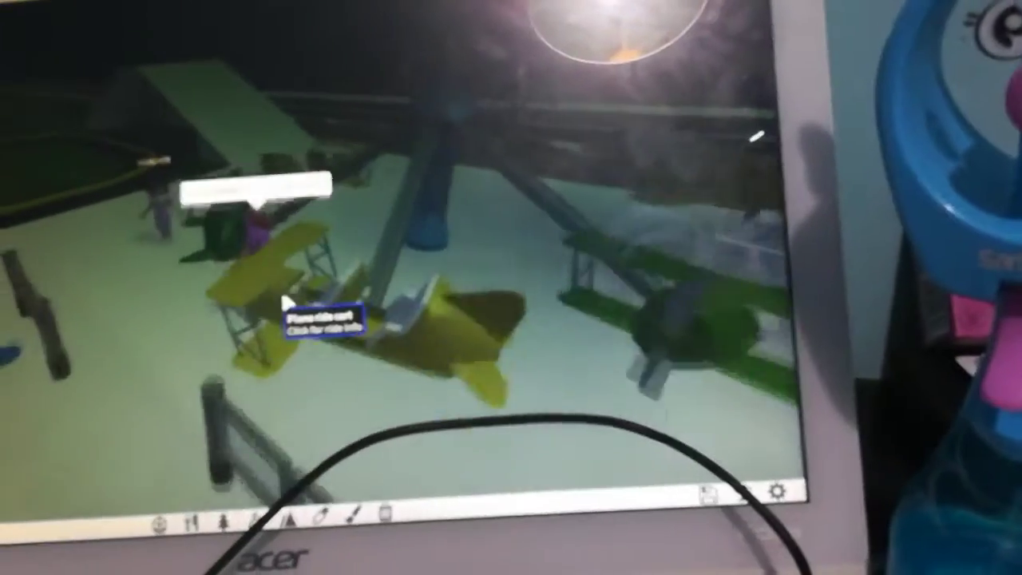
scroll(221, 345, "up", 5)
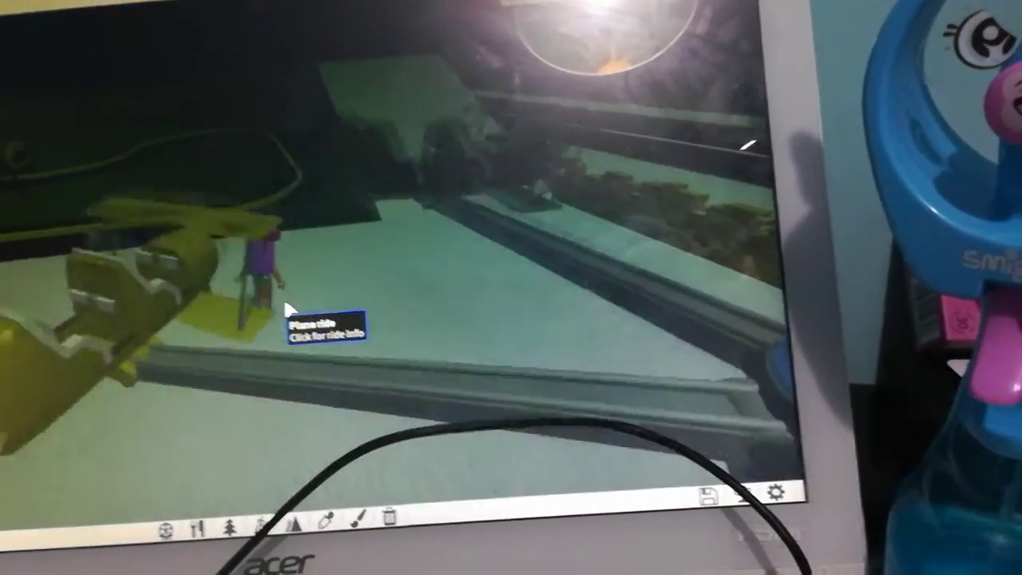
scroll(286, 307, "up", 5)
type("/LU")
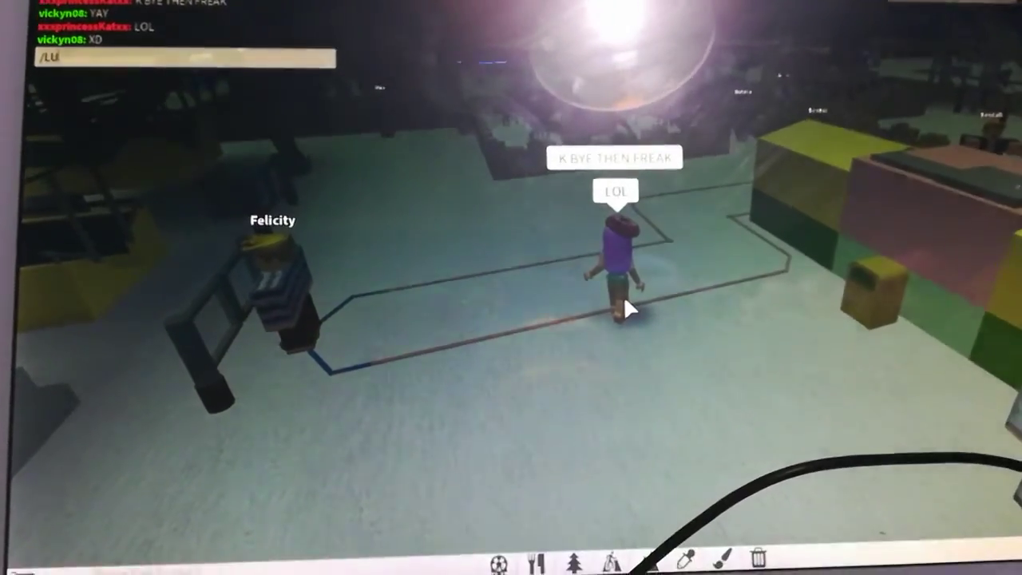
type("VY")
Send the chat message, then walk along the road to the purple-path plot.
key("Return")
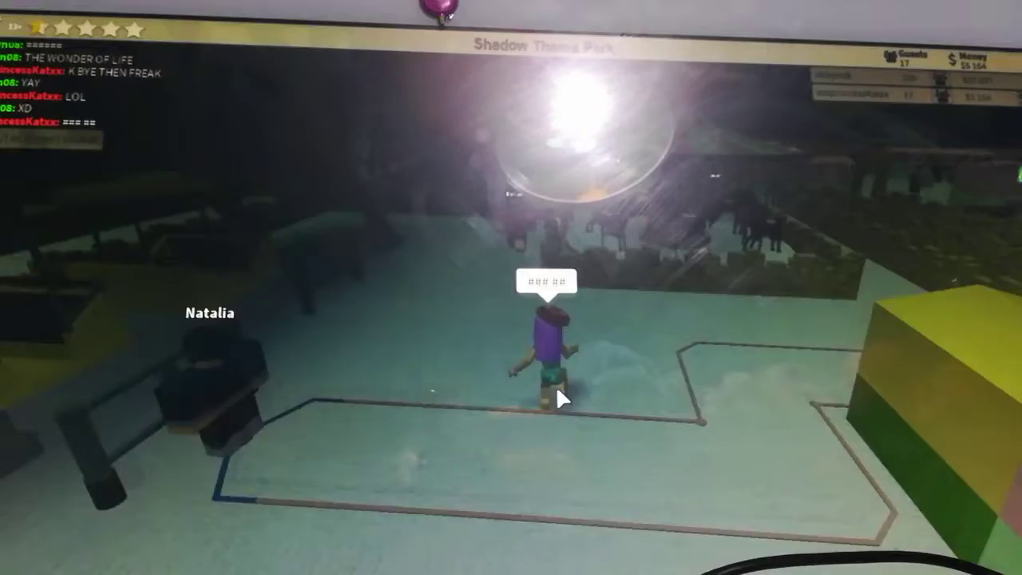
key("w")
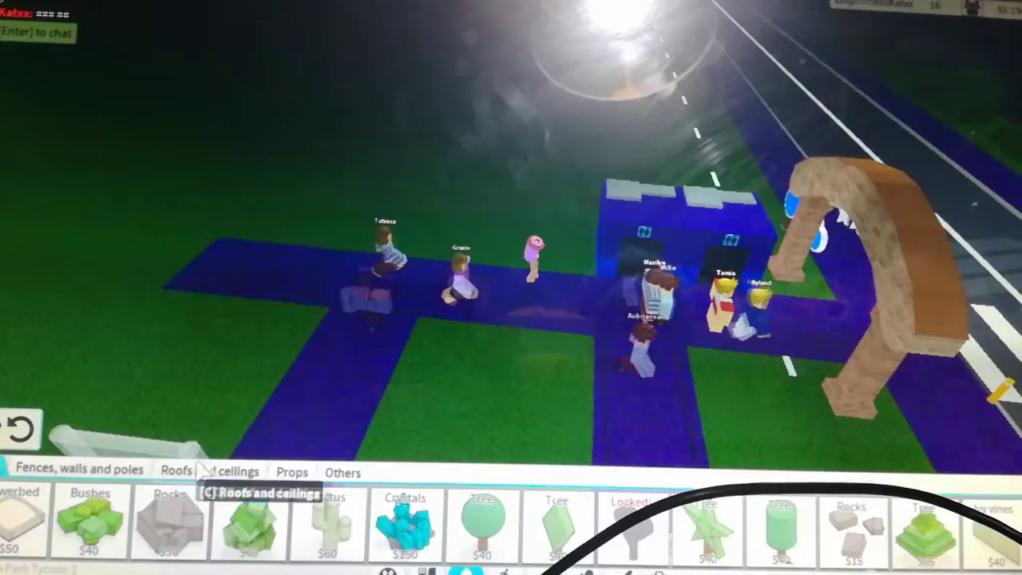
Place stone-brick wall segments around the grass plot beside the purple path, plus red roof pieces.
left_click(80, 468)
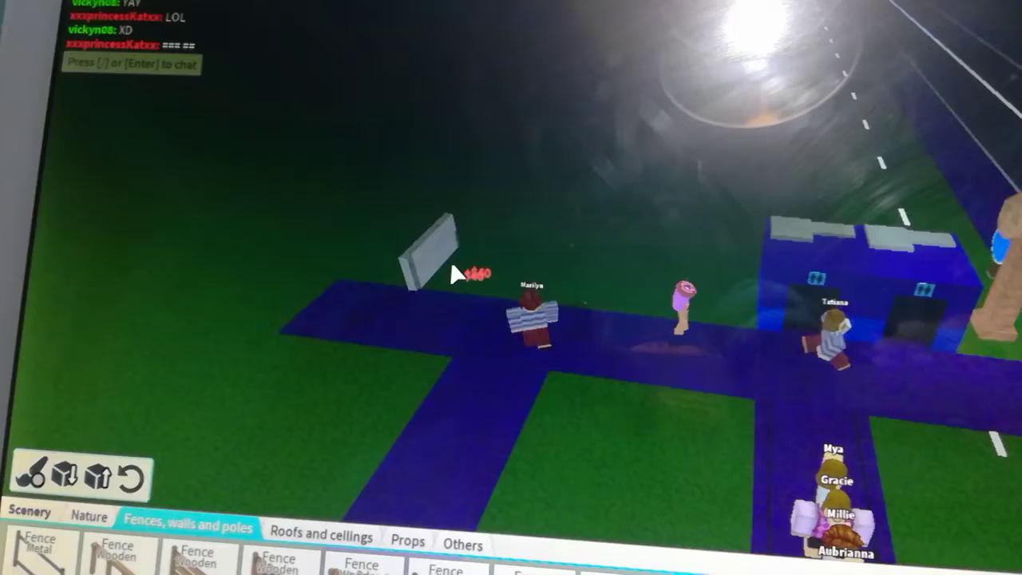
left_click(453, 271)
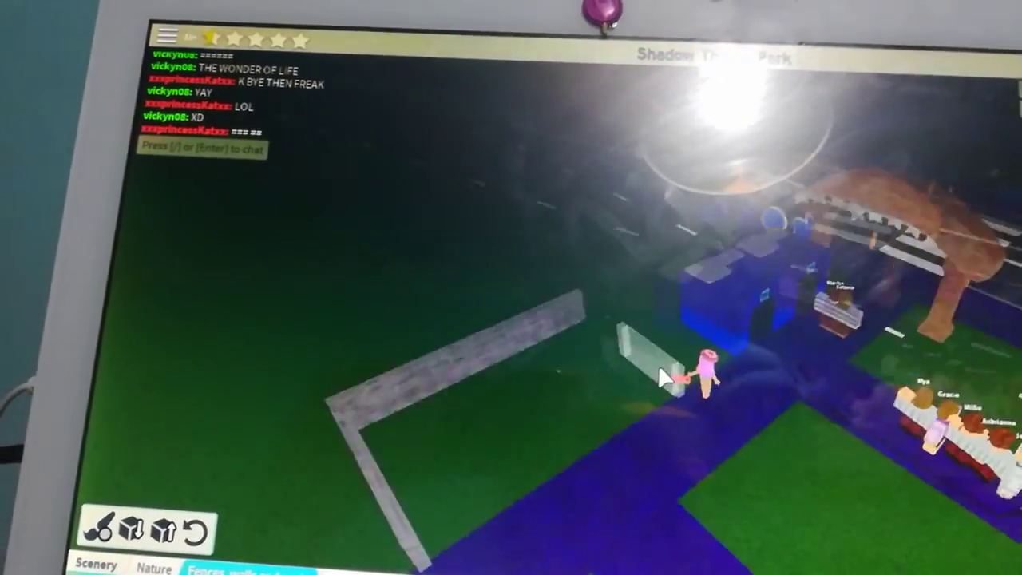
left_click_drag(697, 277, 661, 365)
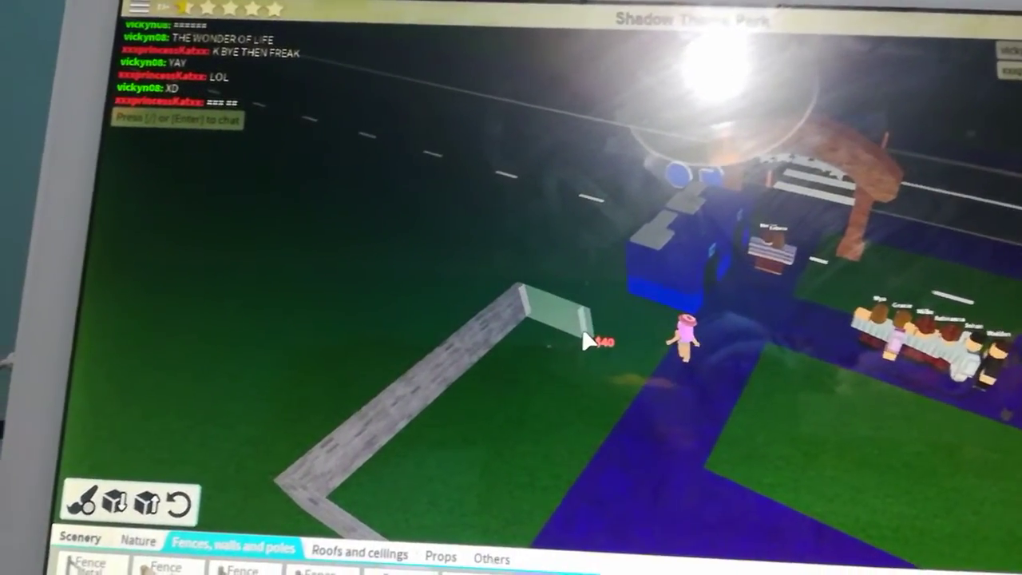
left_click(631, 341)
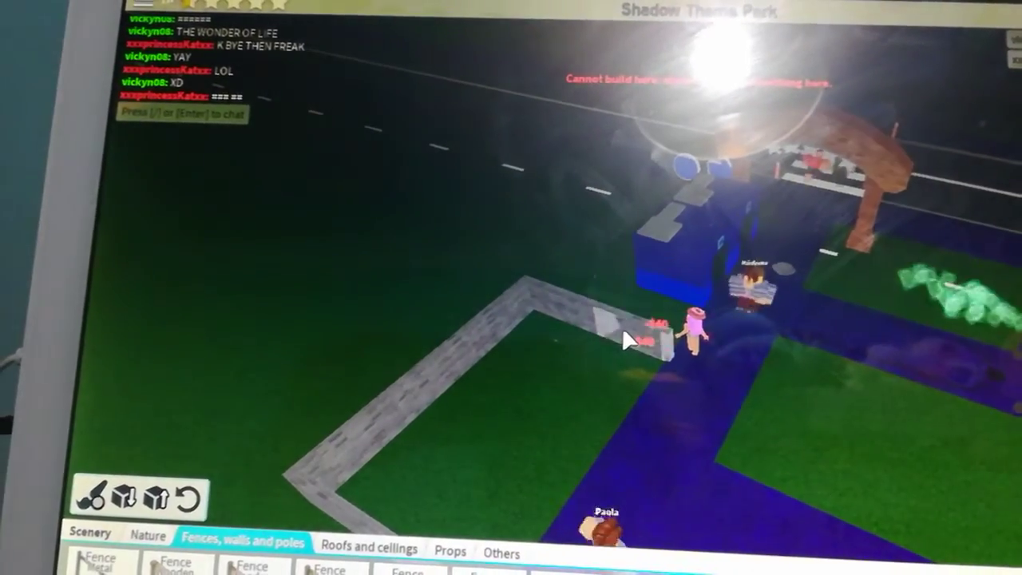
left_click_drag(626, 340, 559, 399)
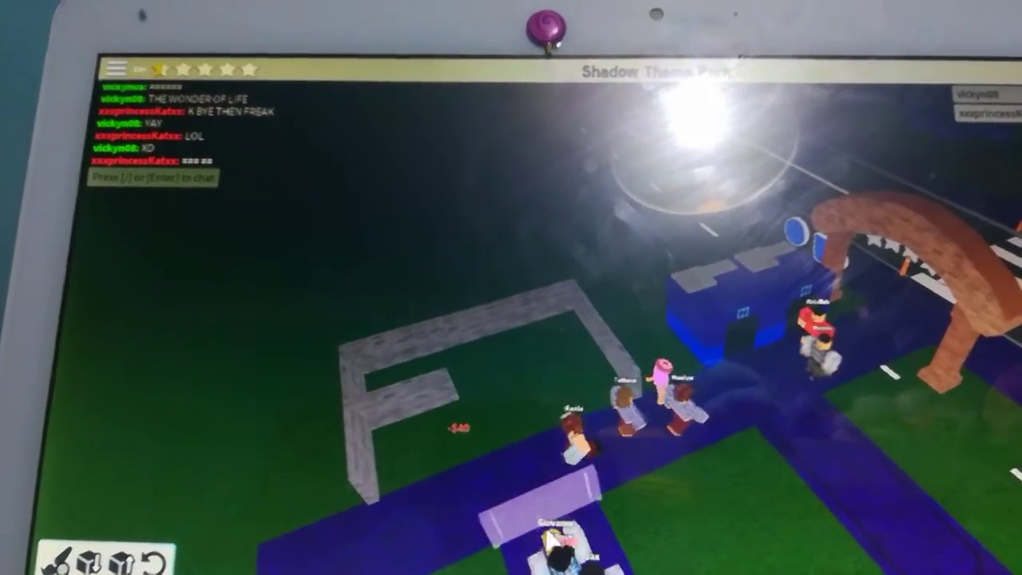
left_click(597, 398)
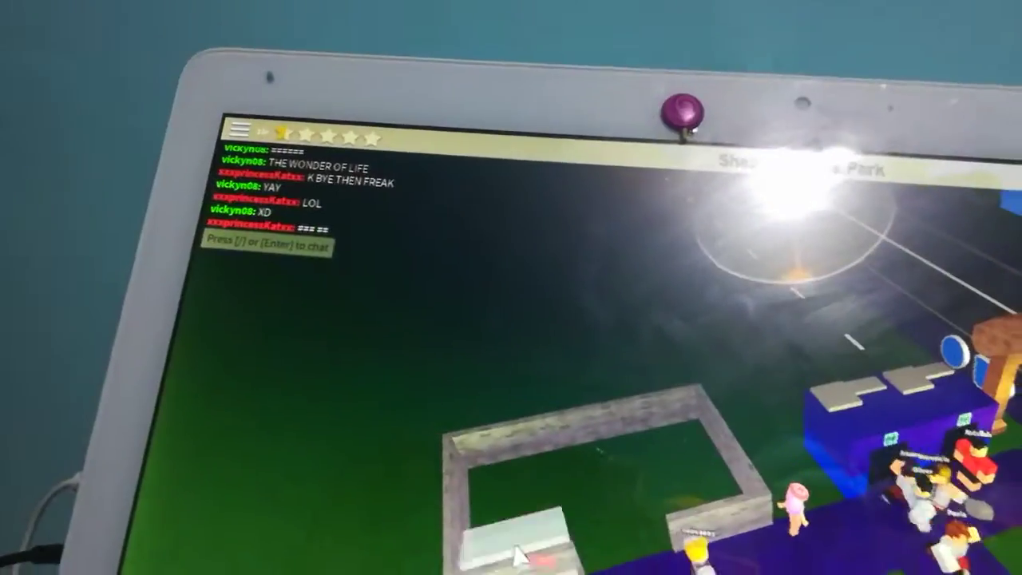
left_click(519, 543)
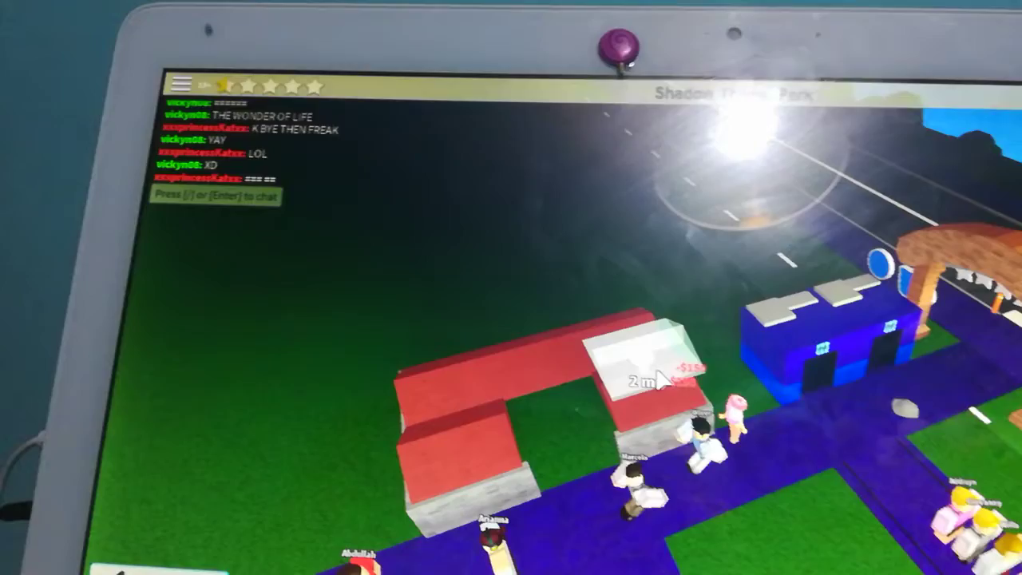
Fill the roof gap with a blue piece and view the hut at horizon level.
left_click(548, 422)
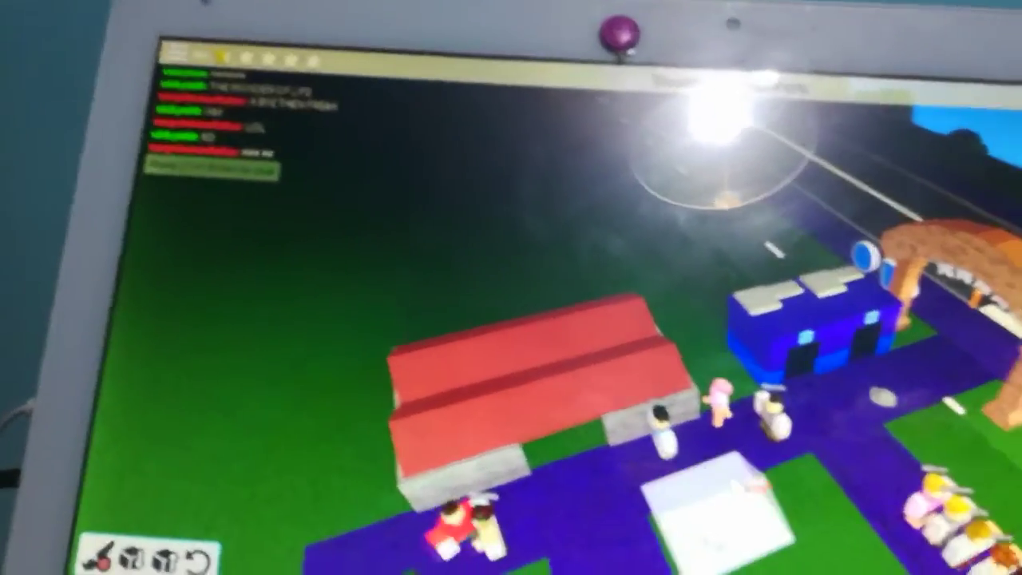
mouse_move(798, 511)
left_mouse_down()
mouse_move(774, 503)
mouse_move(776, 454)
mouse_move(773, 508)
mouse_move(765, 482)
left_mouse_up()
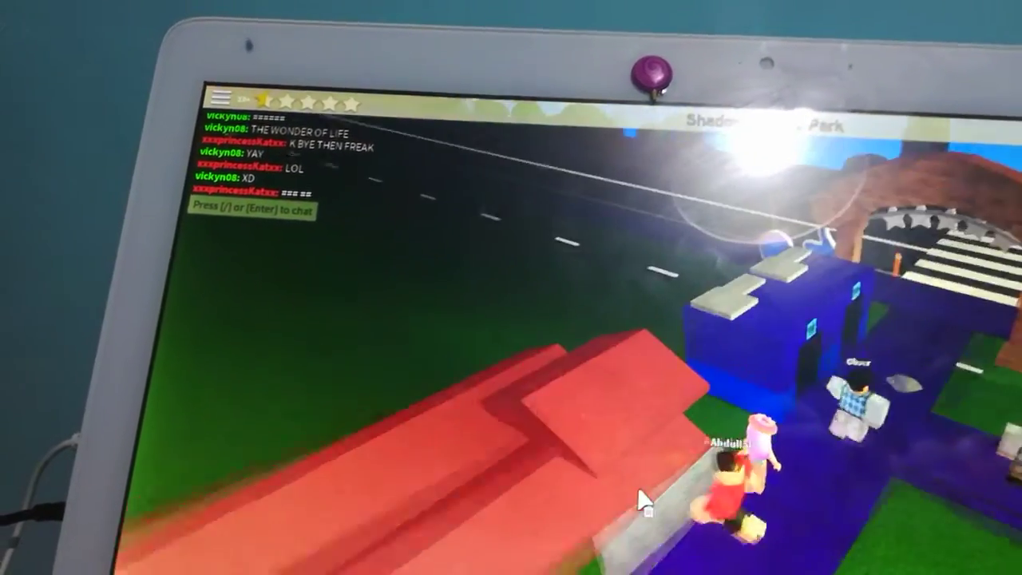
scroll(611, 494, "down", 4)
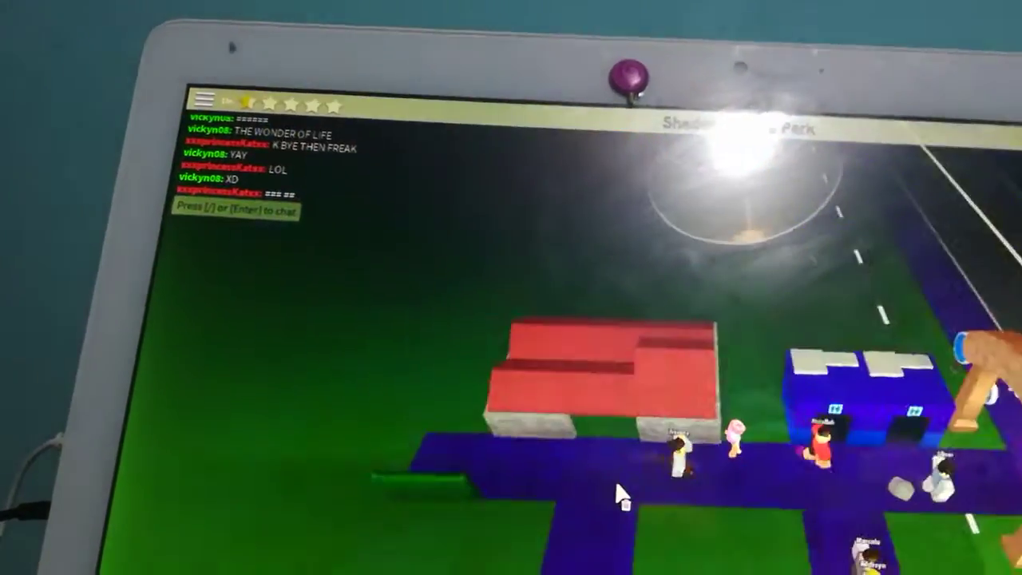
scroll(622, 496, "up", 3)
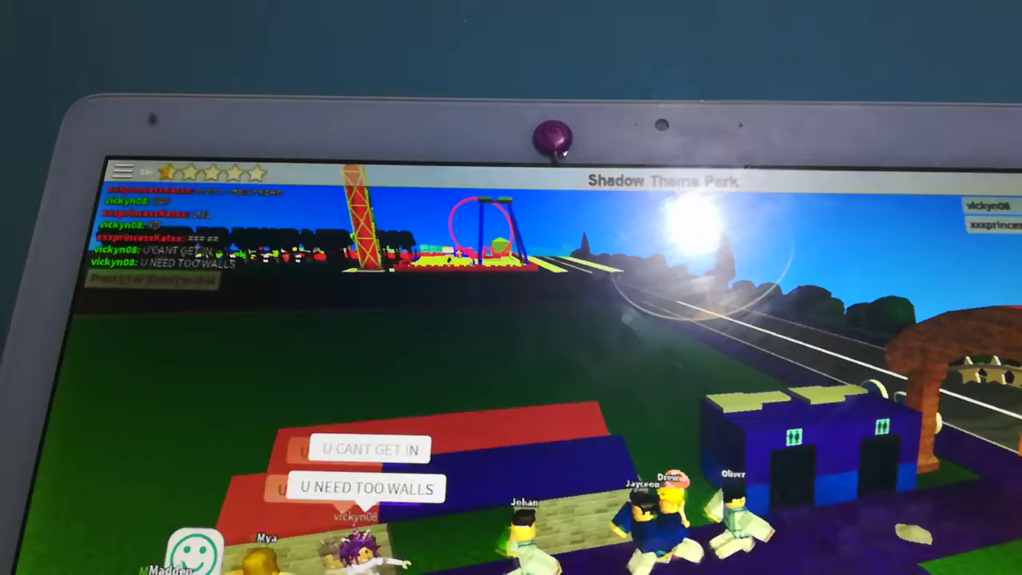
Remove the blue roof and most of the red roof from the stone walls.
left_click_drag(290, 487, 160, 479)
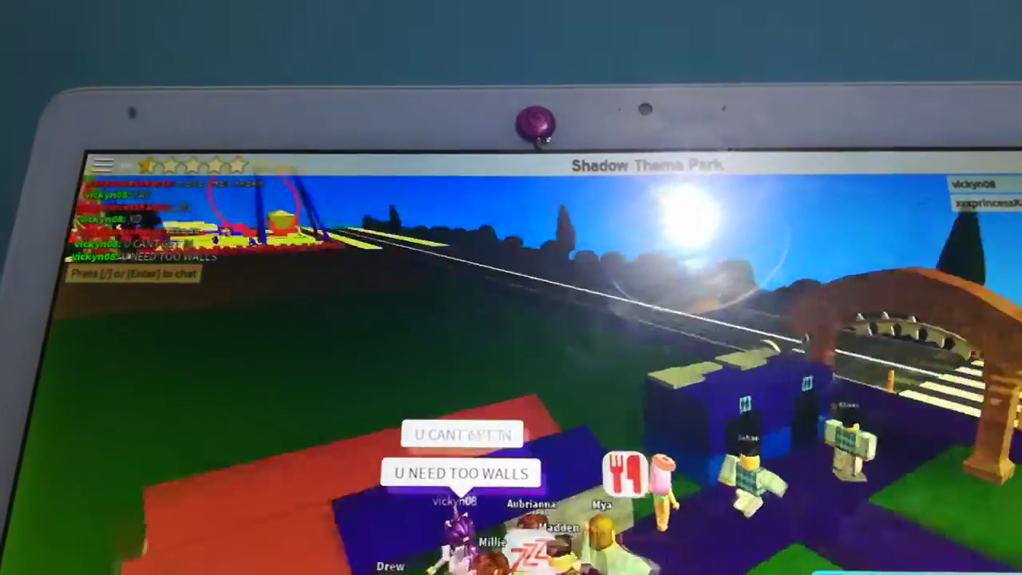
mouse_move(511, 479)
left_mouse_down()
mouse_move(355, 563)
mouse_move(336, 559)
mouse_move(363, 568)
left_mouse_up()
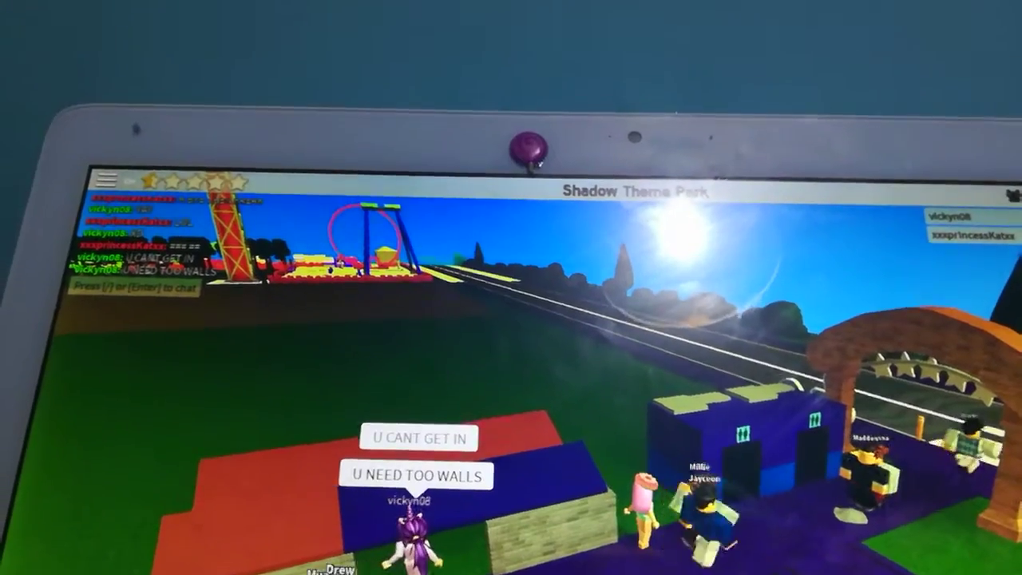
key("w")
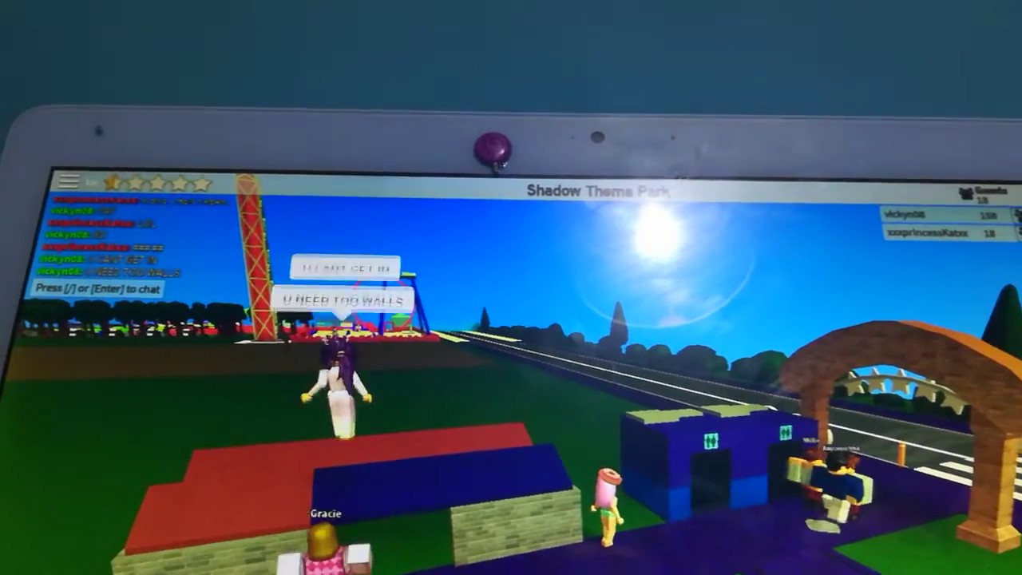
key("space")
key("s")
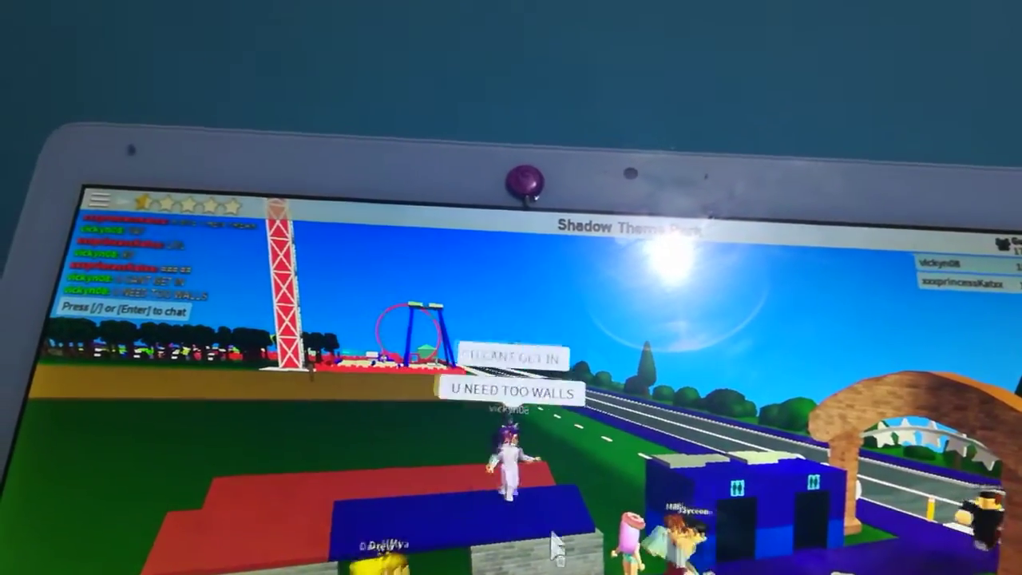
left_click_drag(558, 467, 537, 551)
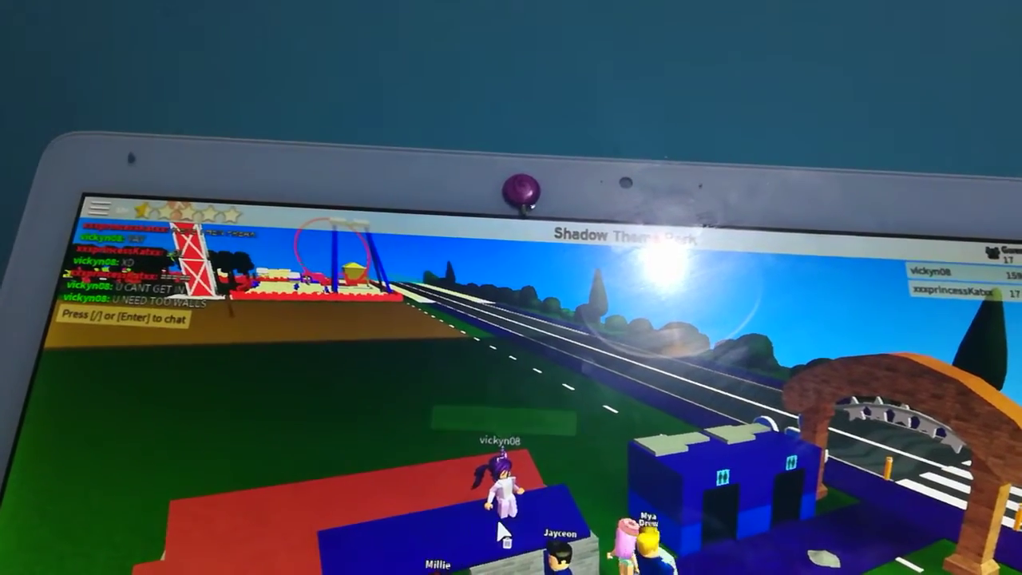
left_click_drag(403, 543, 503, 505)
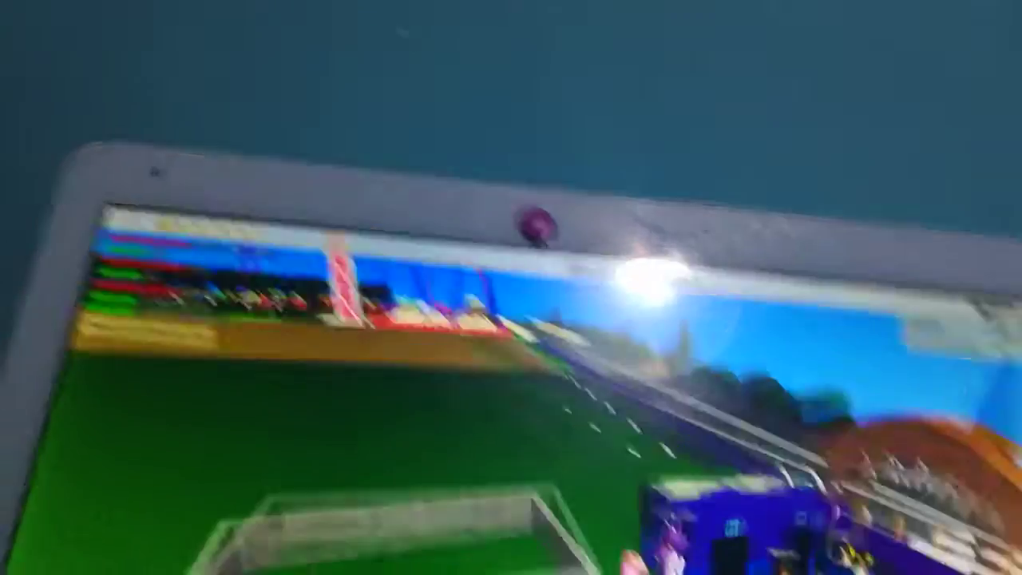
left_click_drag(511, 400, 399, 399)
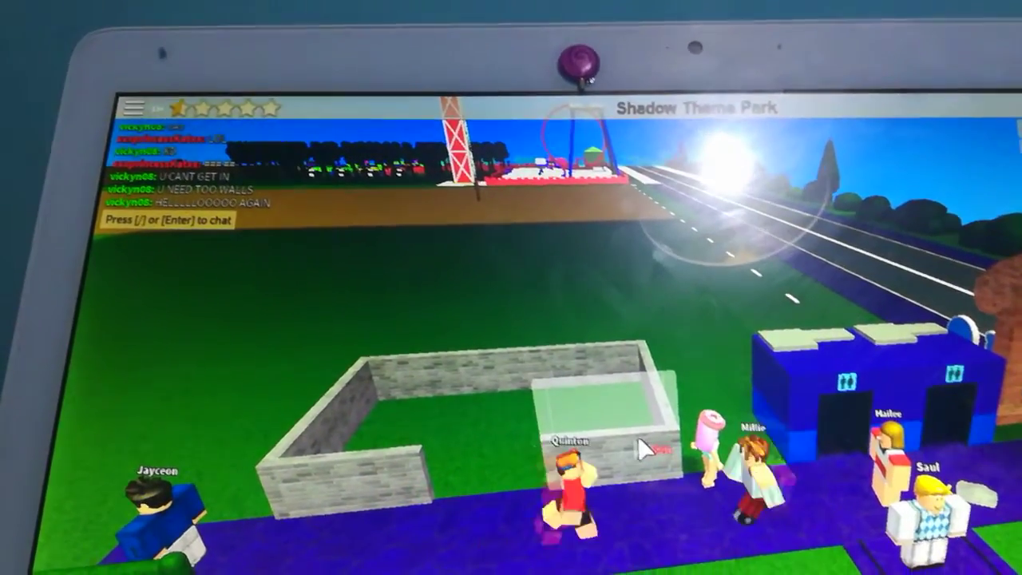
mouse_move(638, 436)
left_mouse_down()
mouse_move(722, 499)
mouse_move(703, 416)
left_mouse_up()
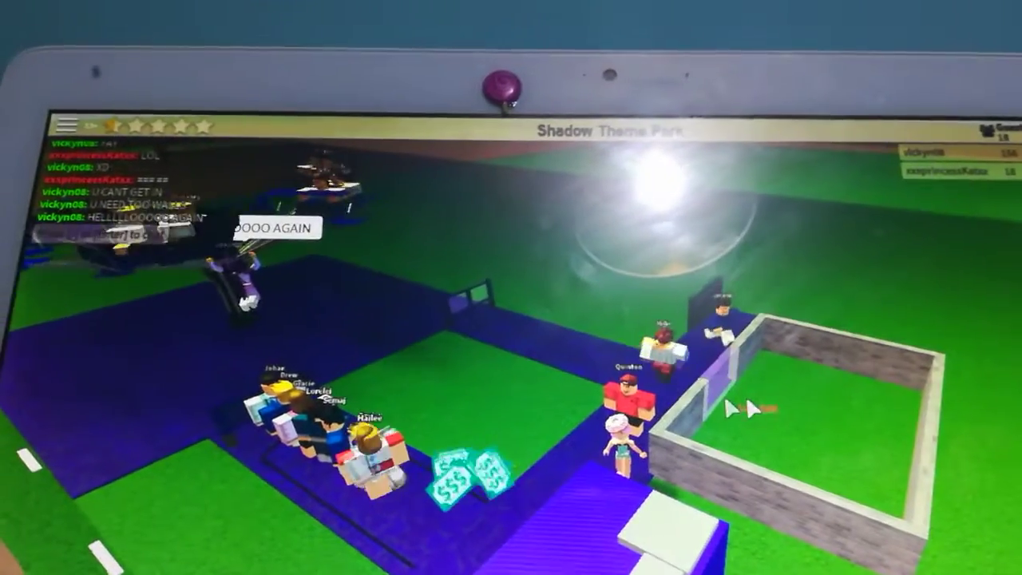
mouse_move(695, 406)
left_mouse_down()
mouse_move(747, 472)
mouse_move(631, 447)
left_mouse_up()
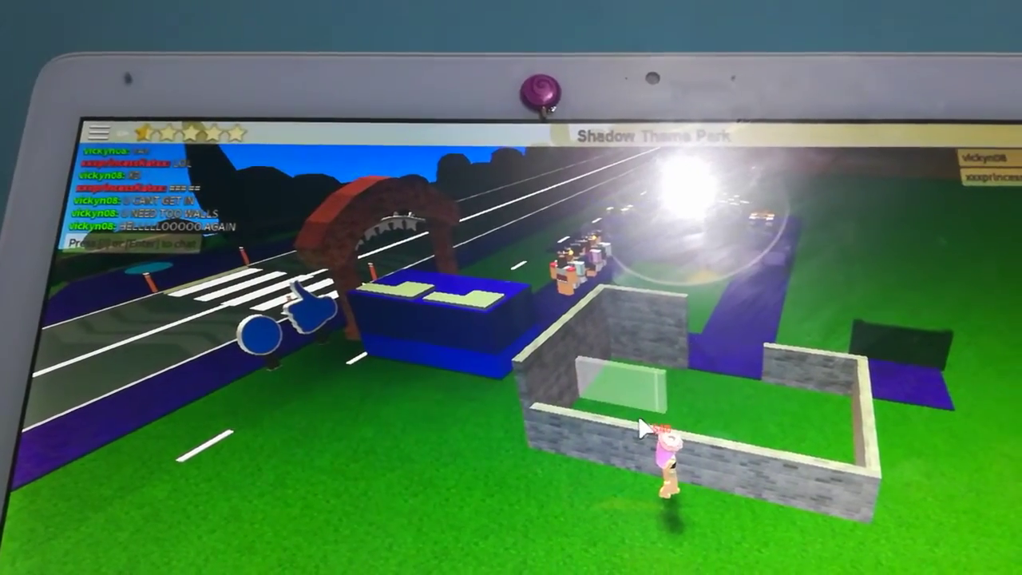
Place brick wall sections at the front-left, in the front wall and inside the enclosure.
left_click(590, 414)
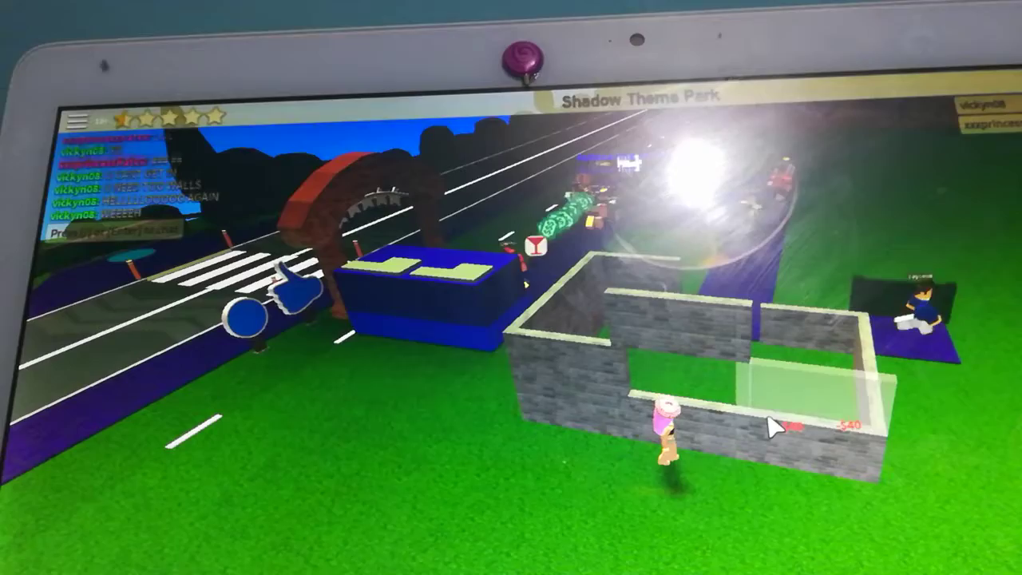
left_click(669, 413)
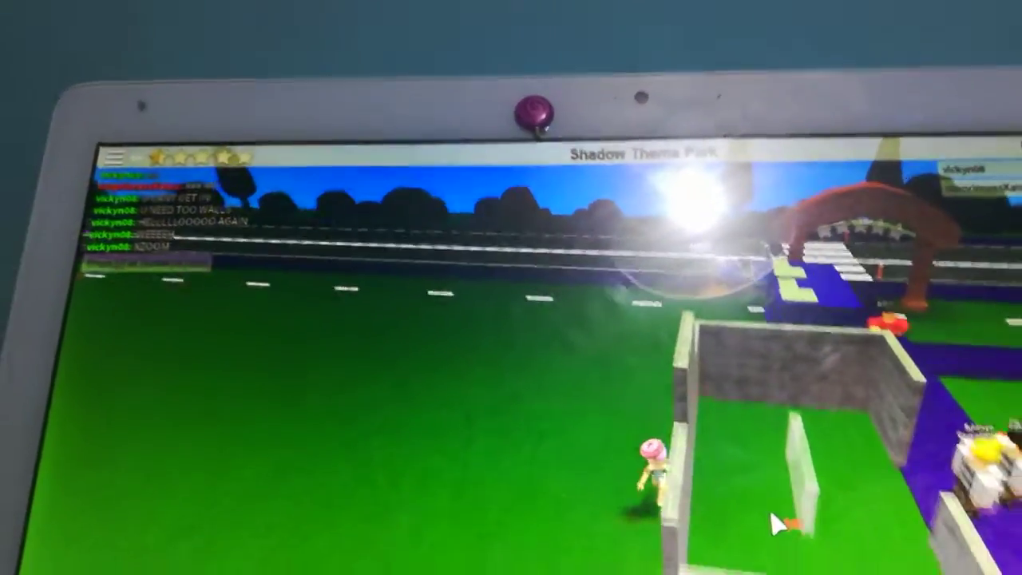
scroll(815, 453, "up", 3)
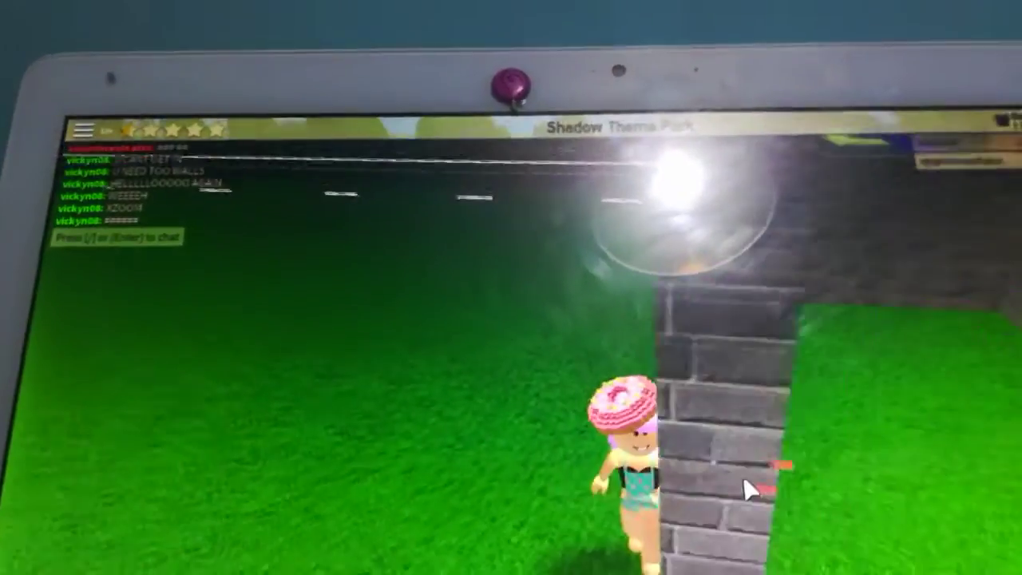
scroll(750, 489, "down", 3)
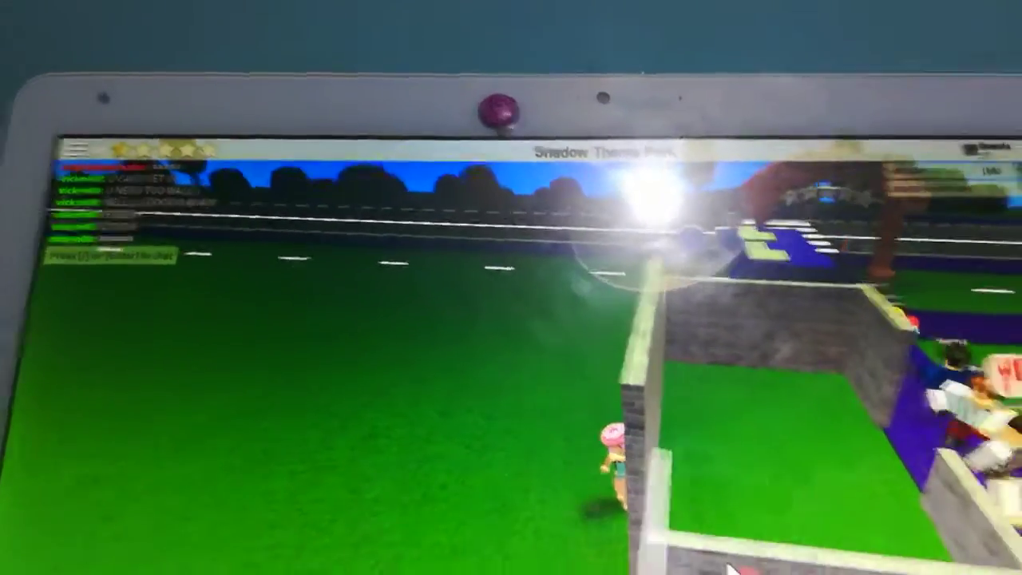
scroll(784, 551, "down", 3)
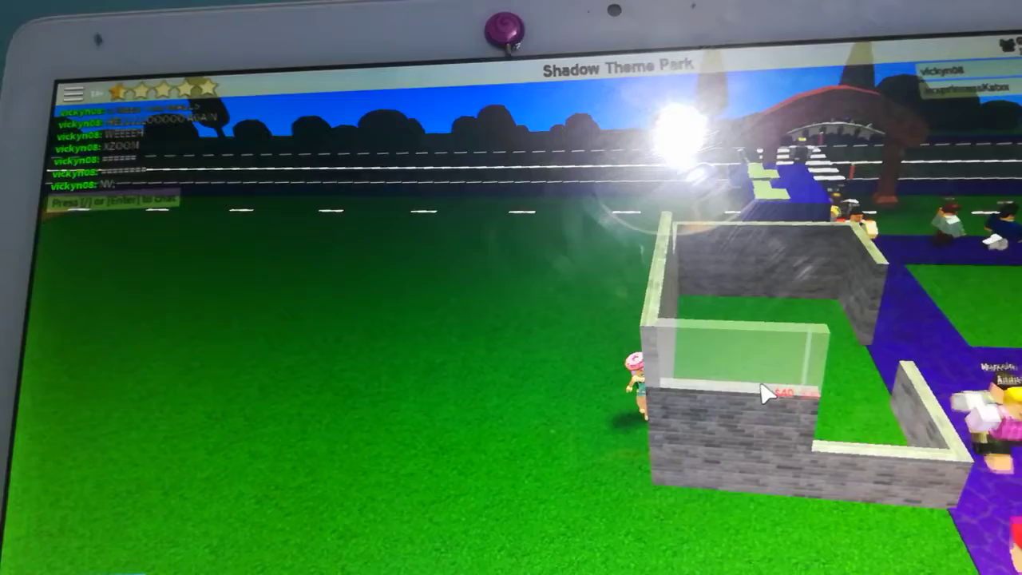
left_click(765, 397)
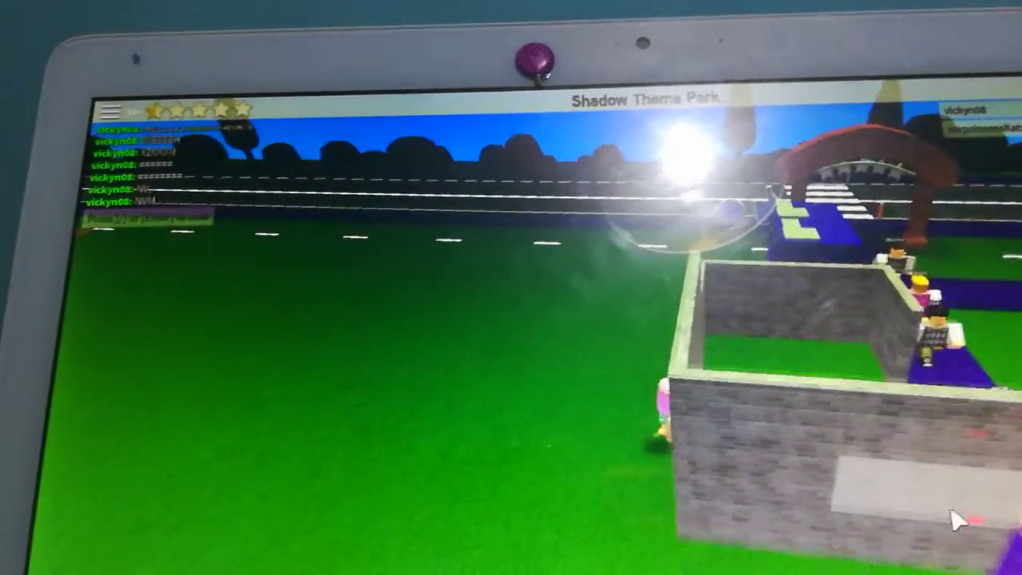
key("Right")
key("Right")
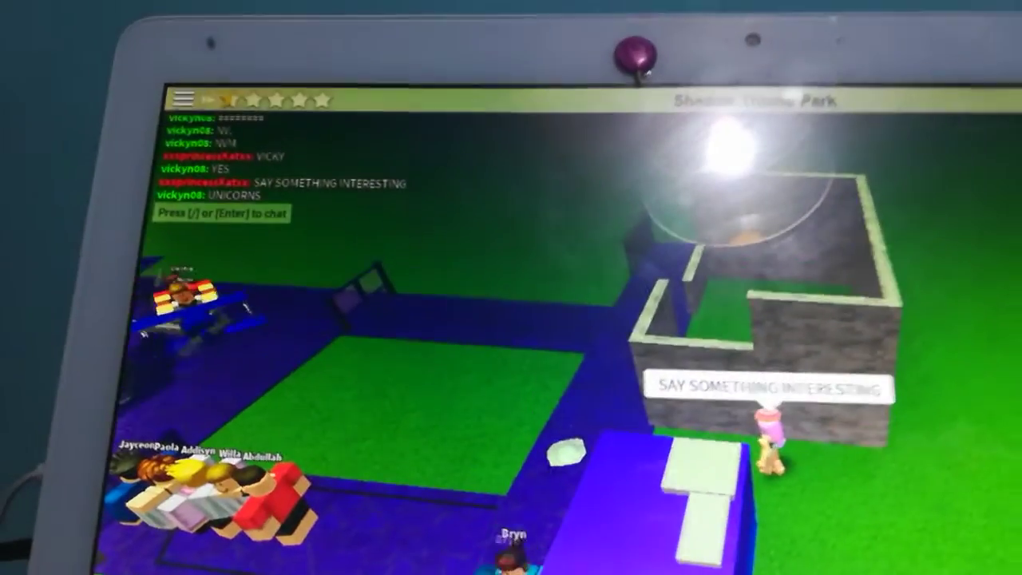
Post 'WOW' in the chat and start another chat message.
key("slash")
type("W")
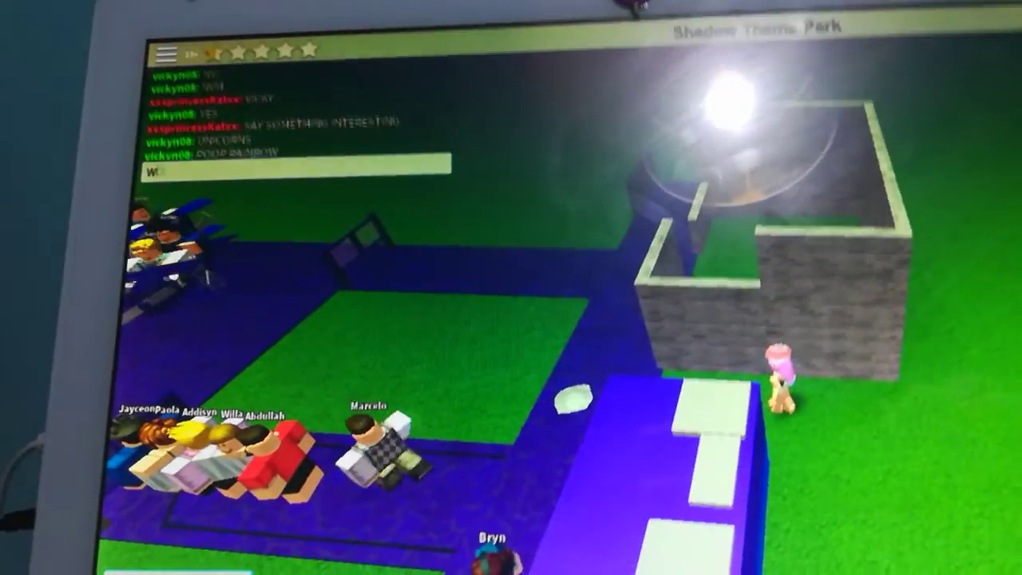
type("OW")
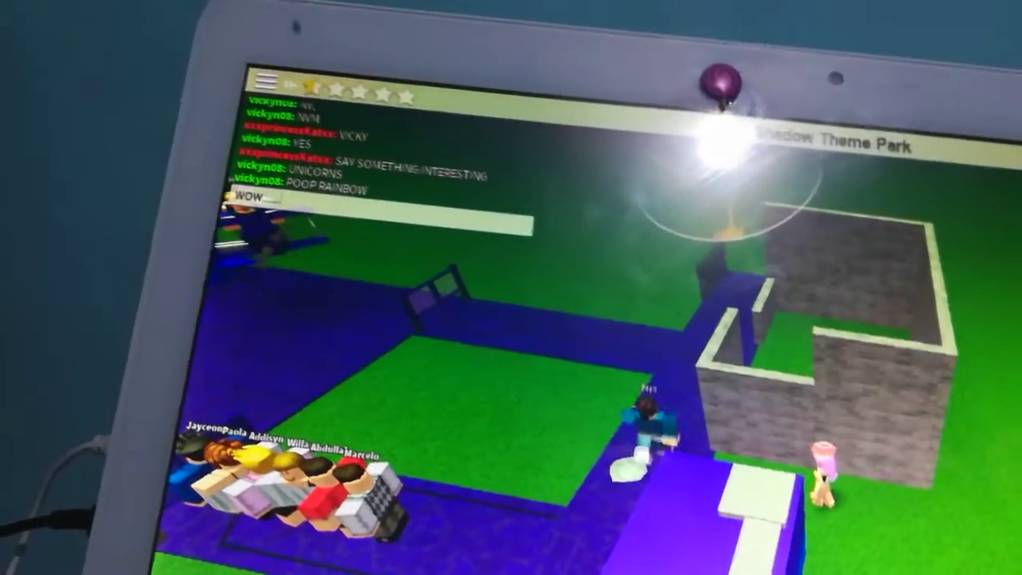
key("Return")
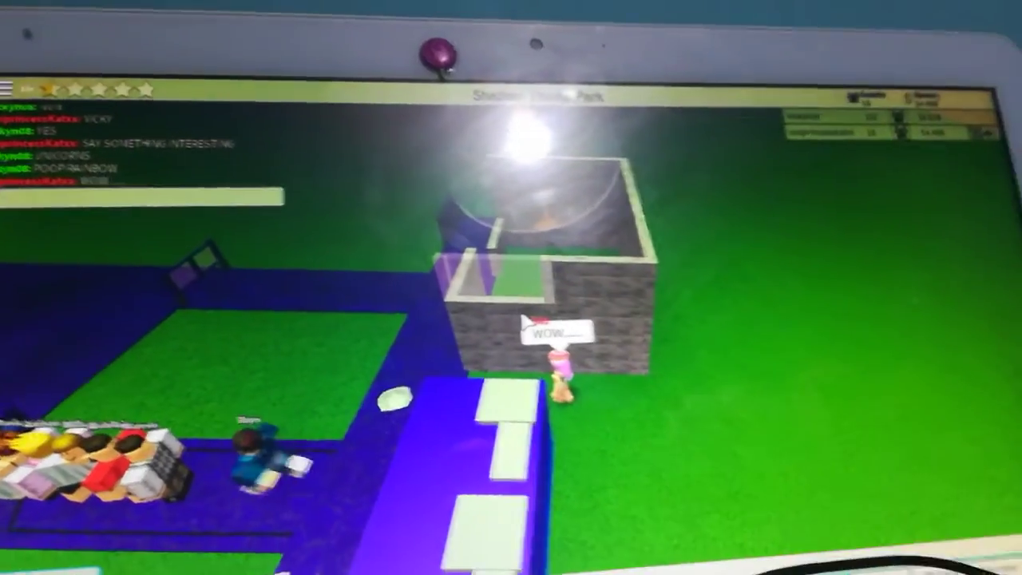
key("slash")
type("SAY")
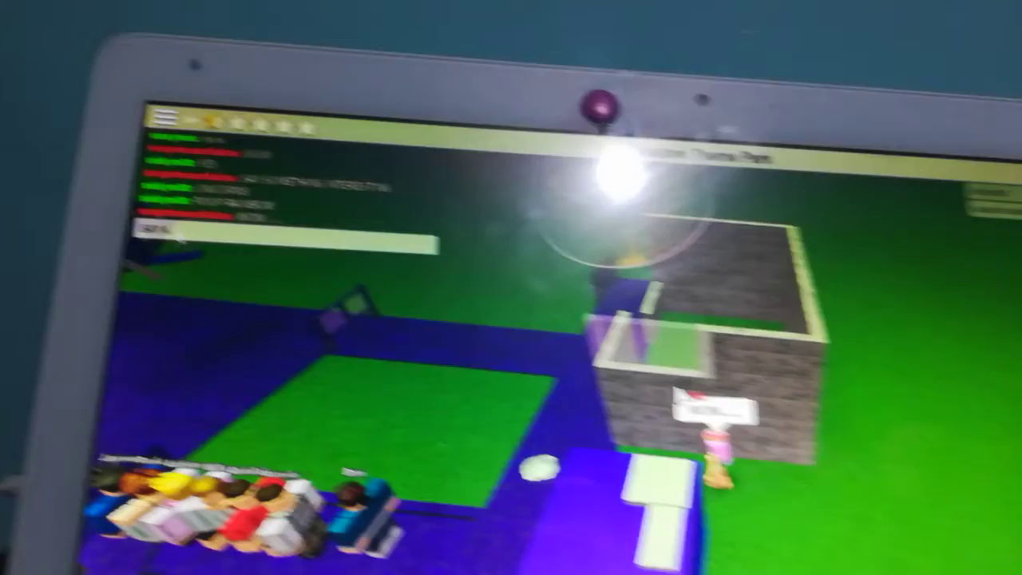
type(" A FAC")
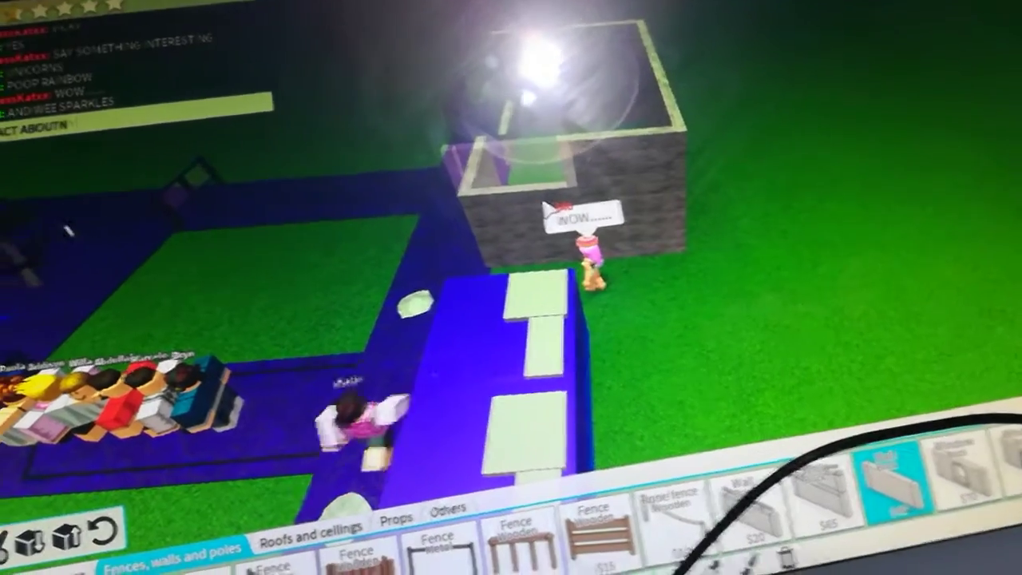
type(" YOURSE")
type("LF")
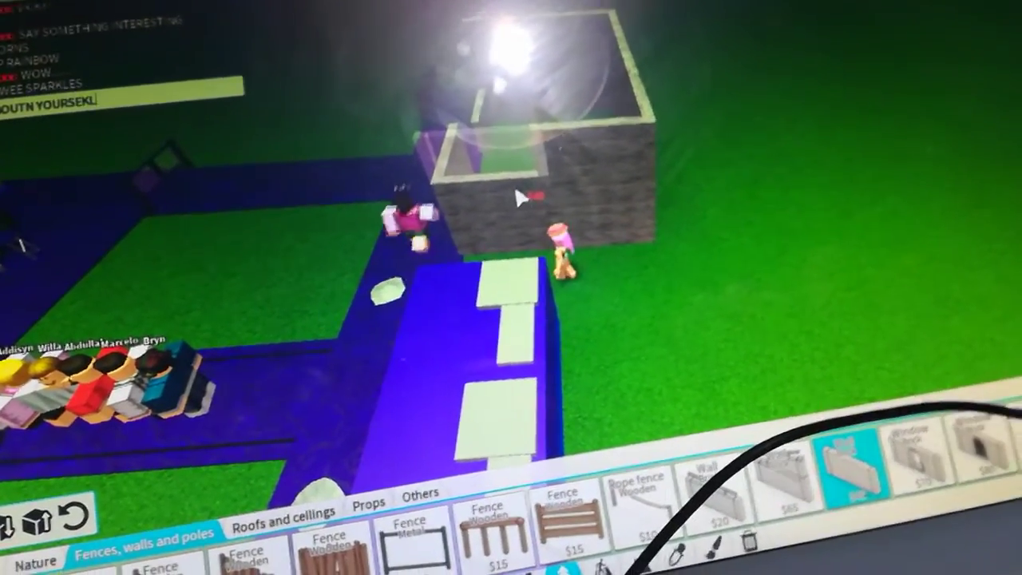
Send the pending chat message that asks for a fact.
key("Return")
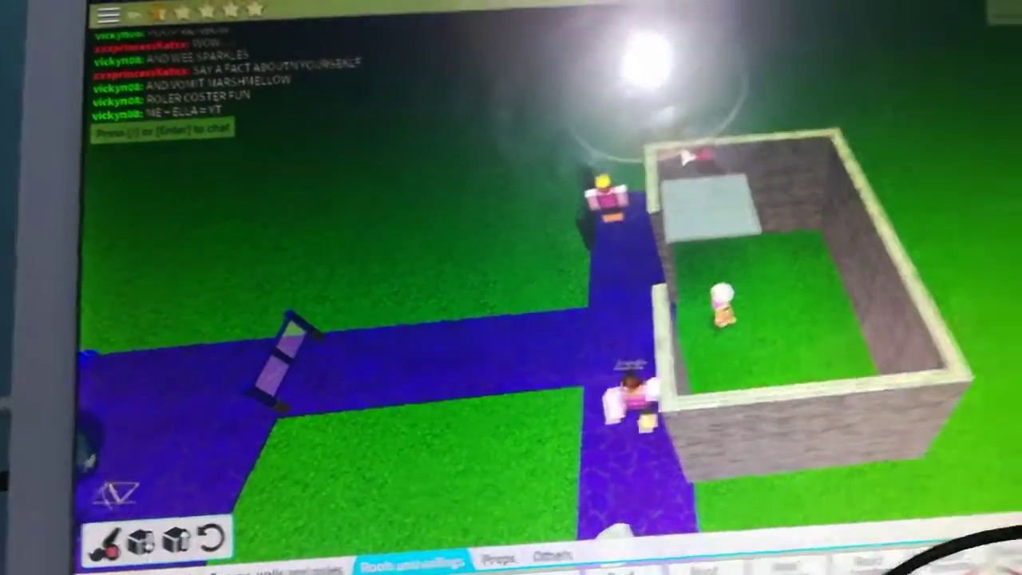
Lay red concrete roof panels across the far side of the brick enclosure.
left_click(771, 130)
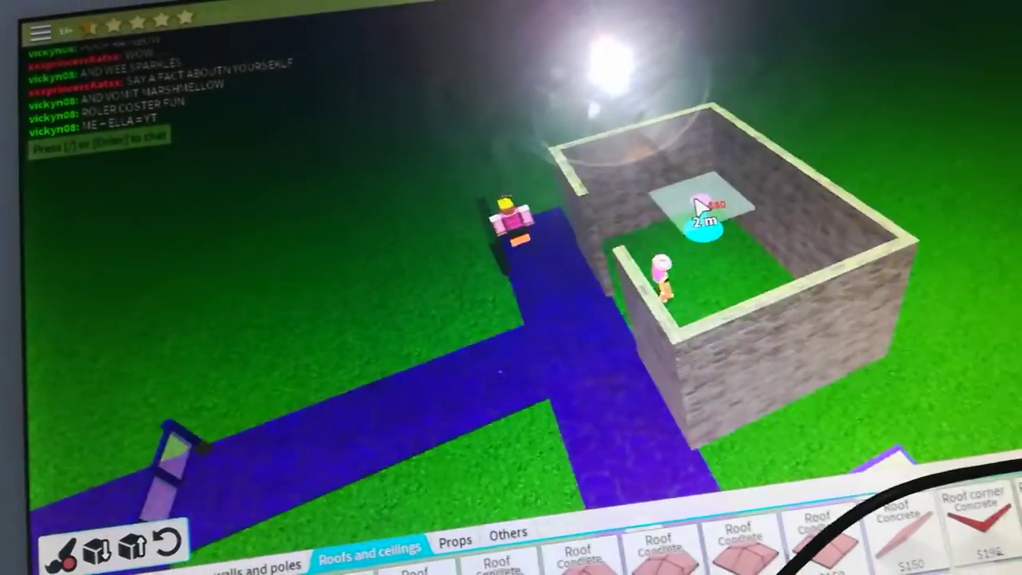
scroll(774, 120, "up", 5)
scroll(723, 217, "down", 8)
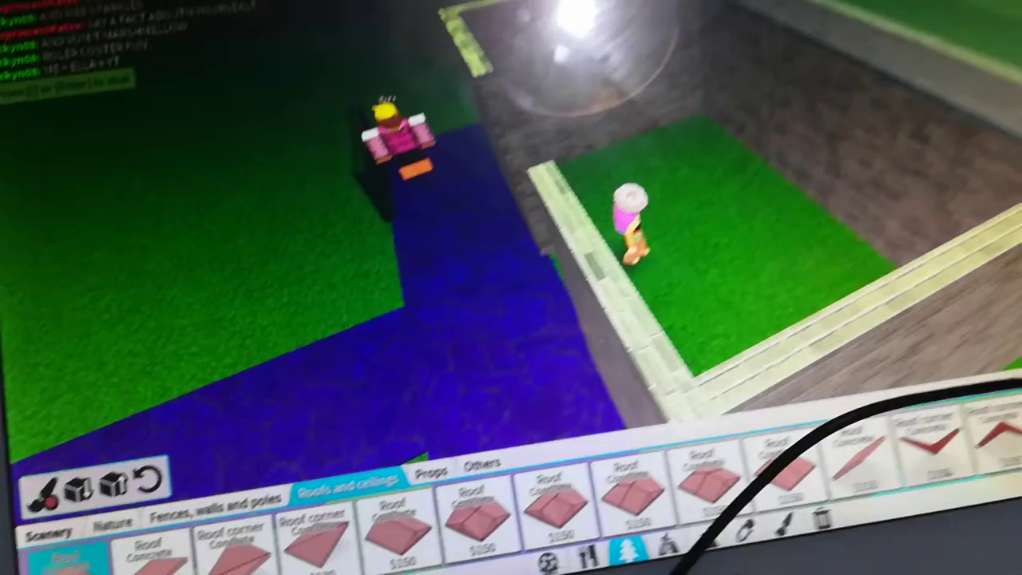
key("s")
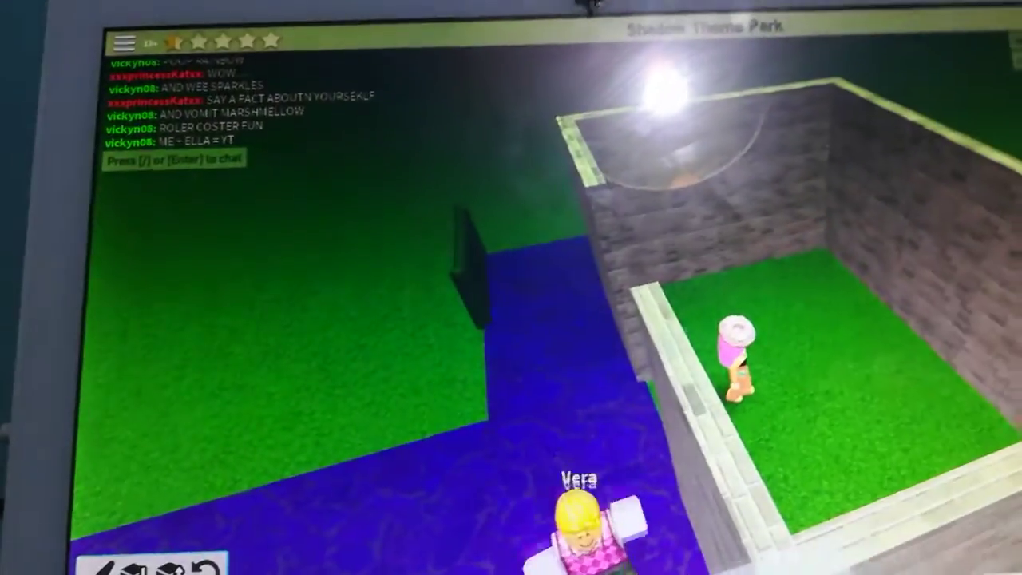
left_click(832, 126)
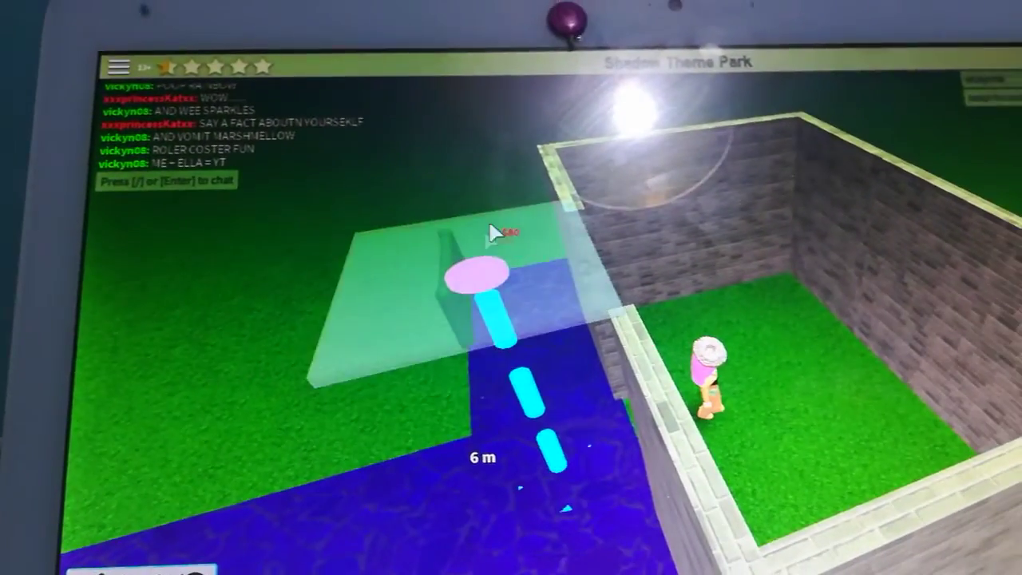
scroll(527, 194, "up", 3)
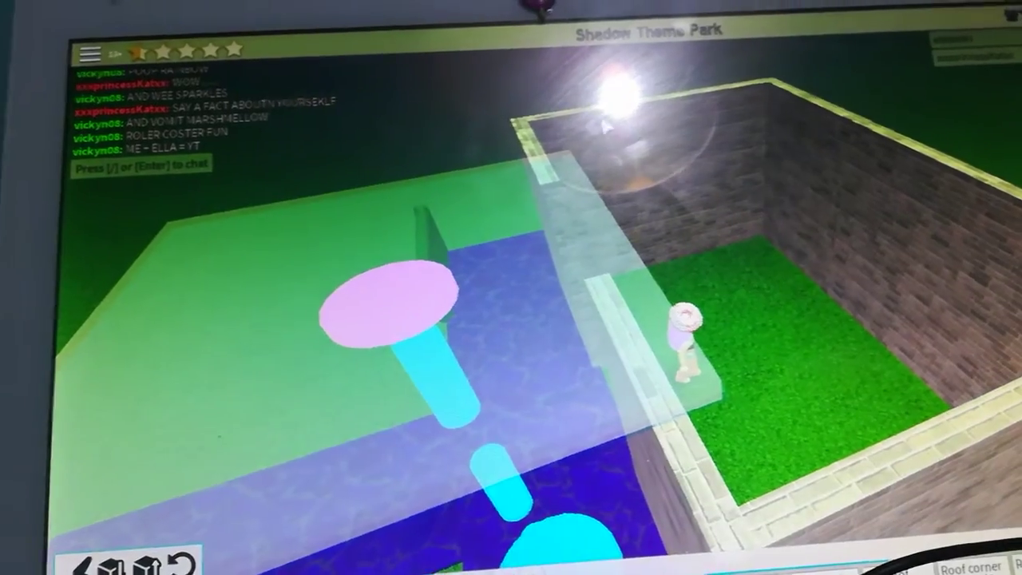
key("Escape")
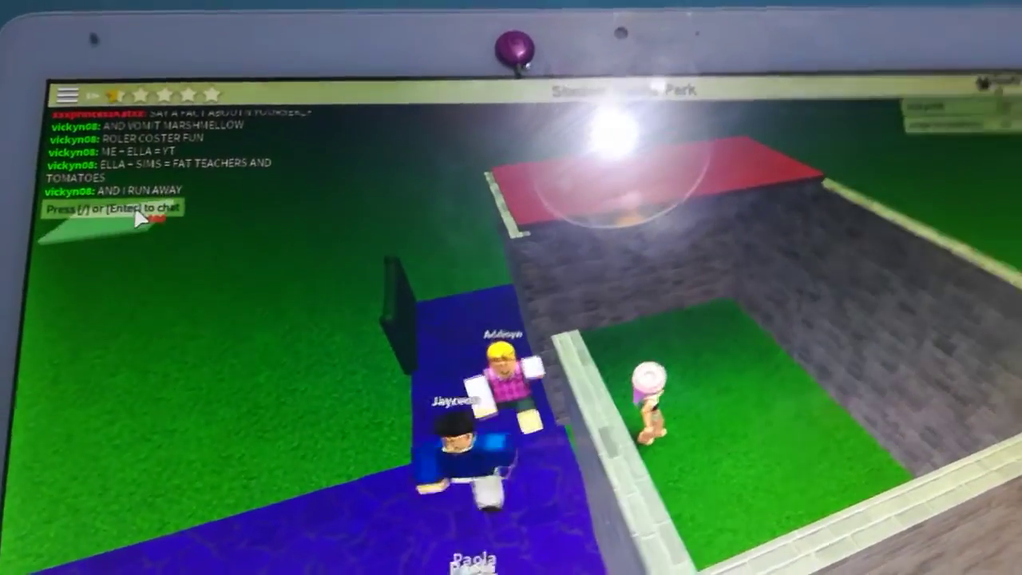
left_click(142, 186)
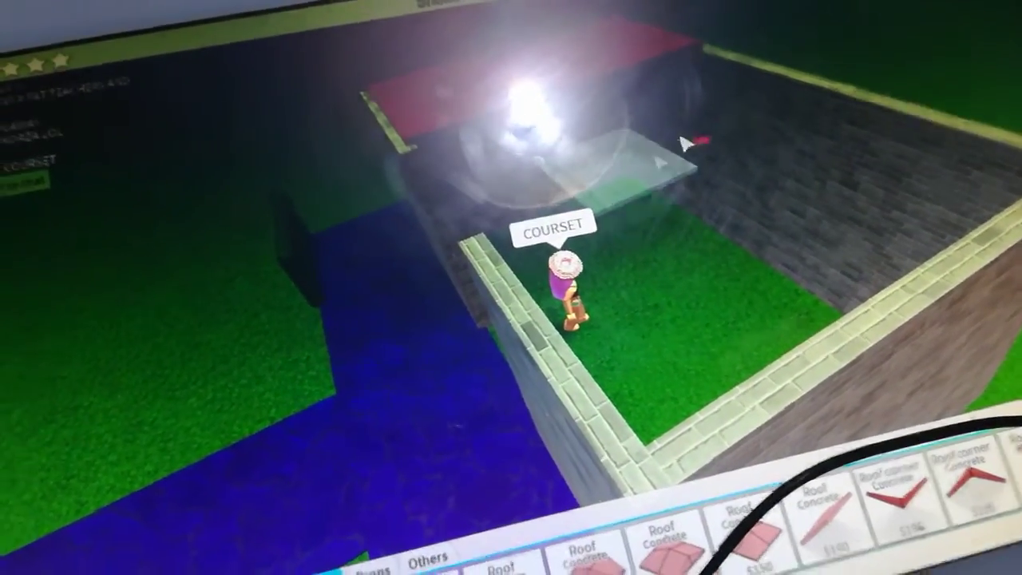
left_click(499, 128)
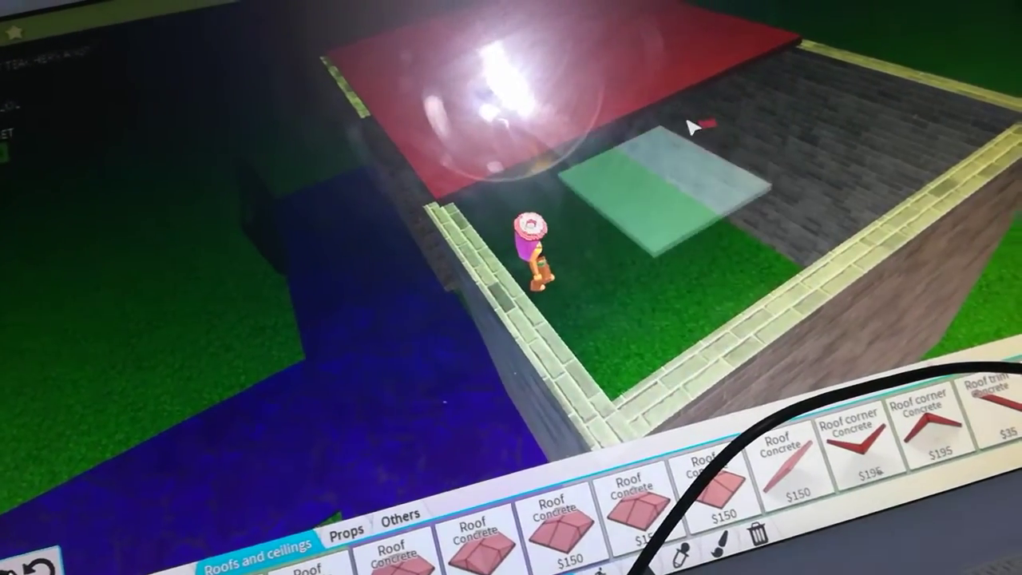
Rotate the camera to look down on the red-roofed shop from above.
right_click(765, 42)
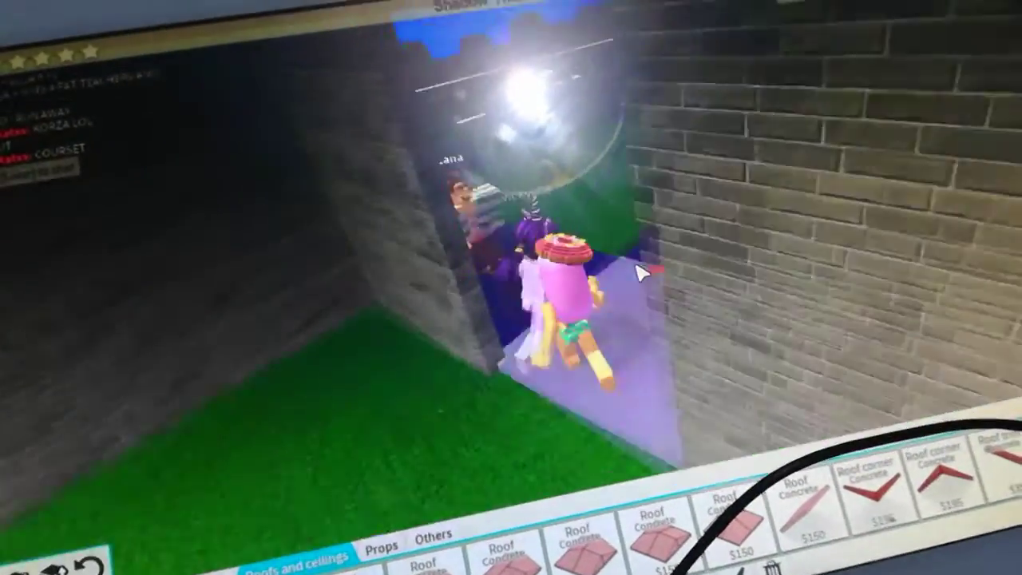
left_click_drag(630, 267, 452, 409)
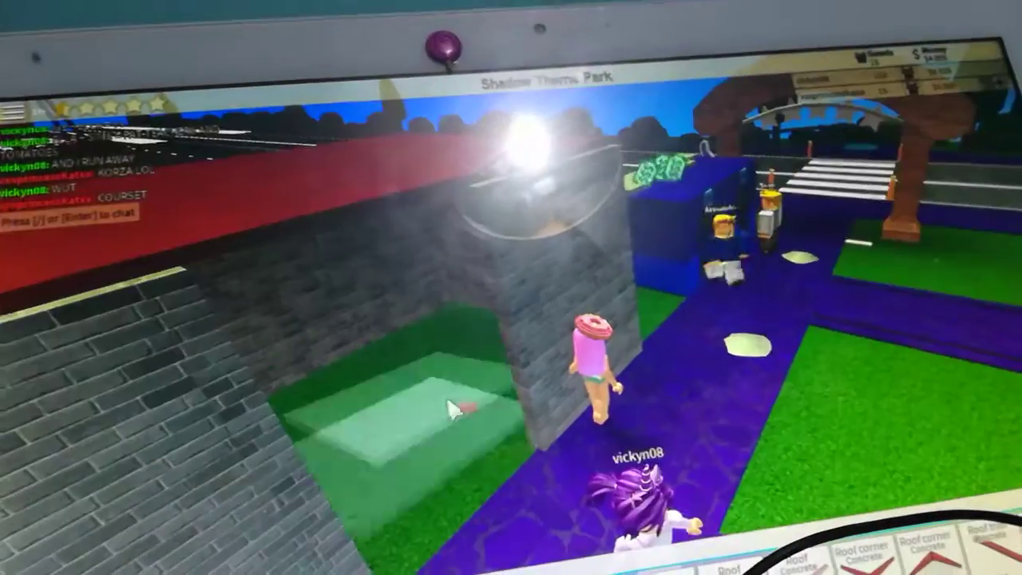
scroll(452, 408, "down", 5)
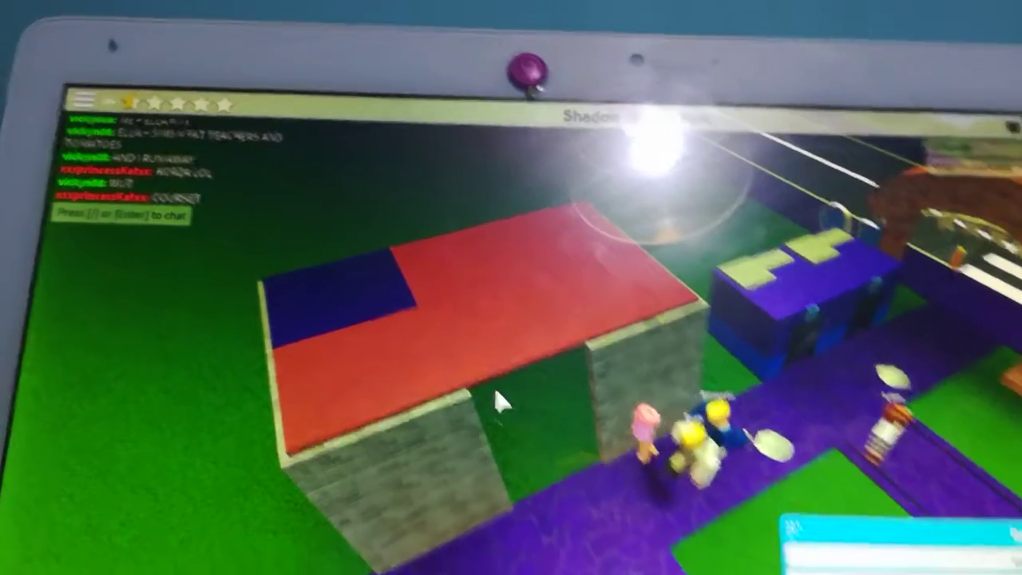
Paint part of the roof blue using its Primary color palette.
left_click(982, 559)
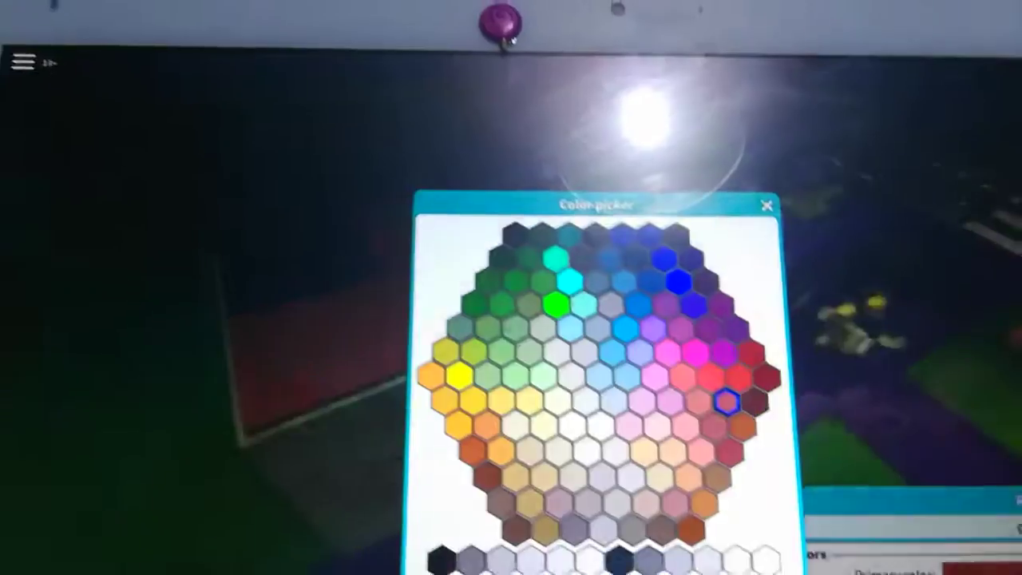
left_click(743, 399)
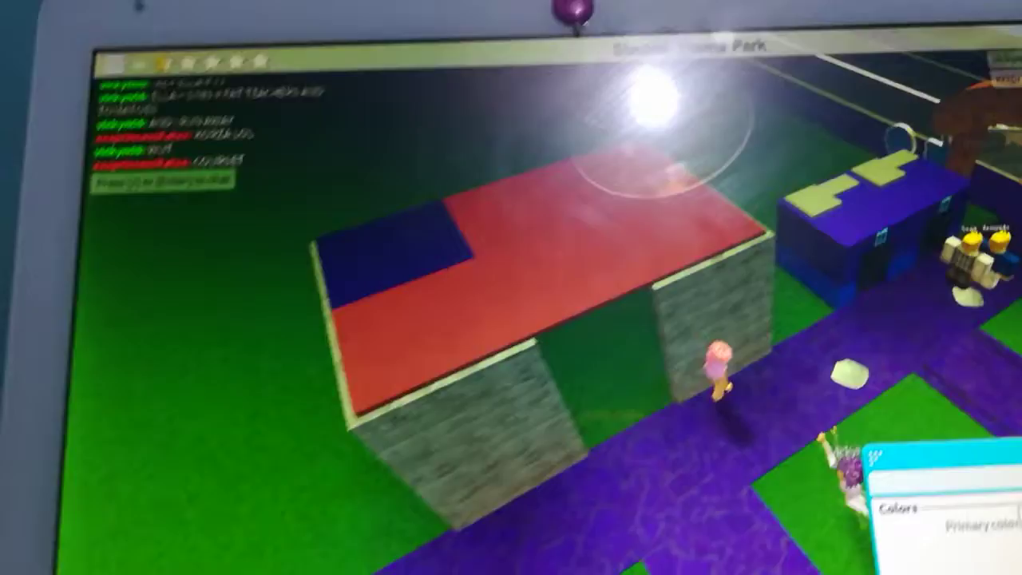
left_click(399, 303)
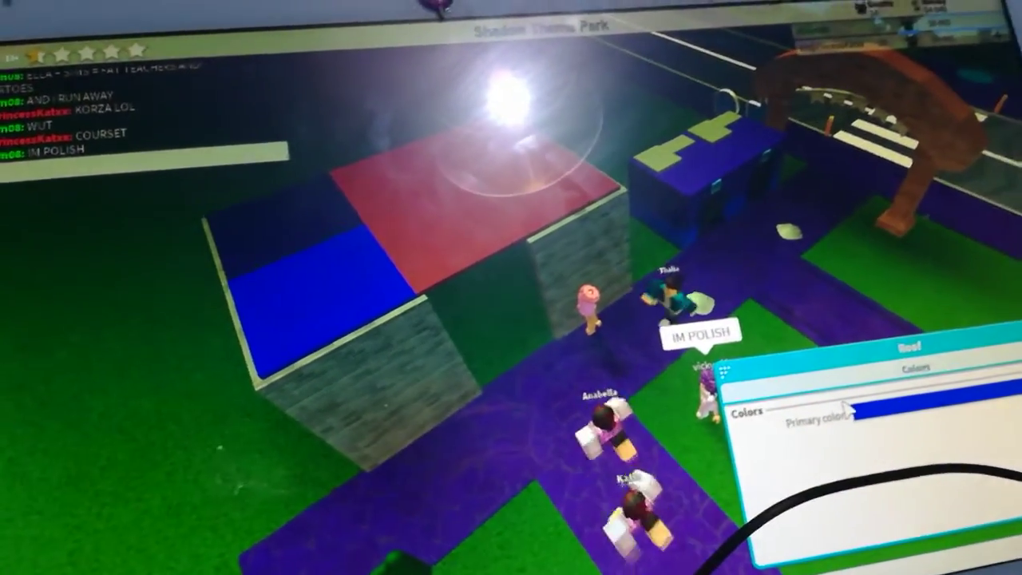
type("VICKY")
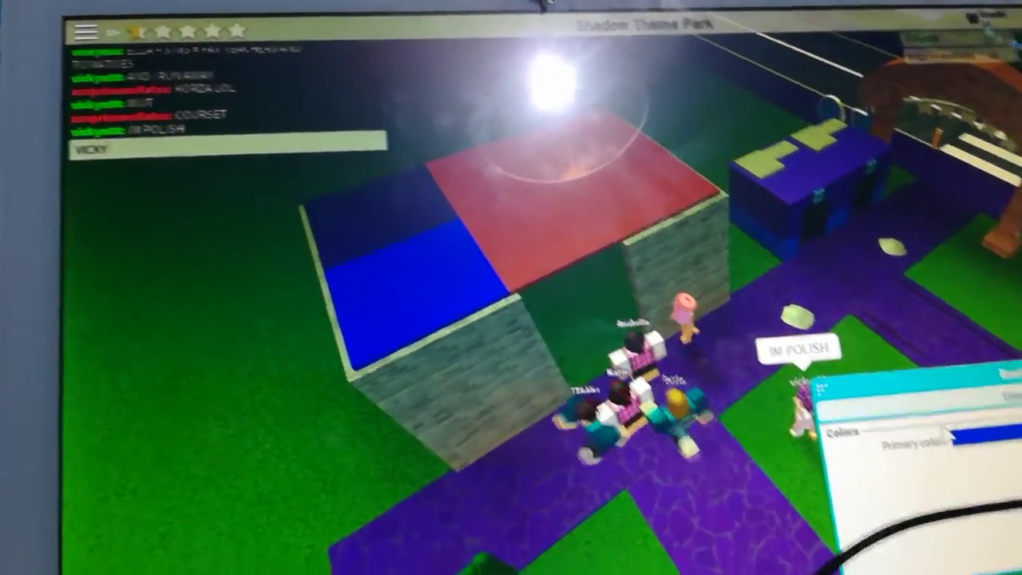
type(" TA")
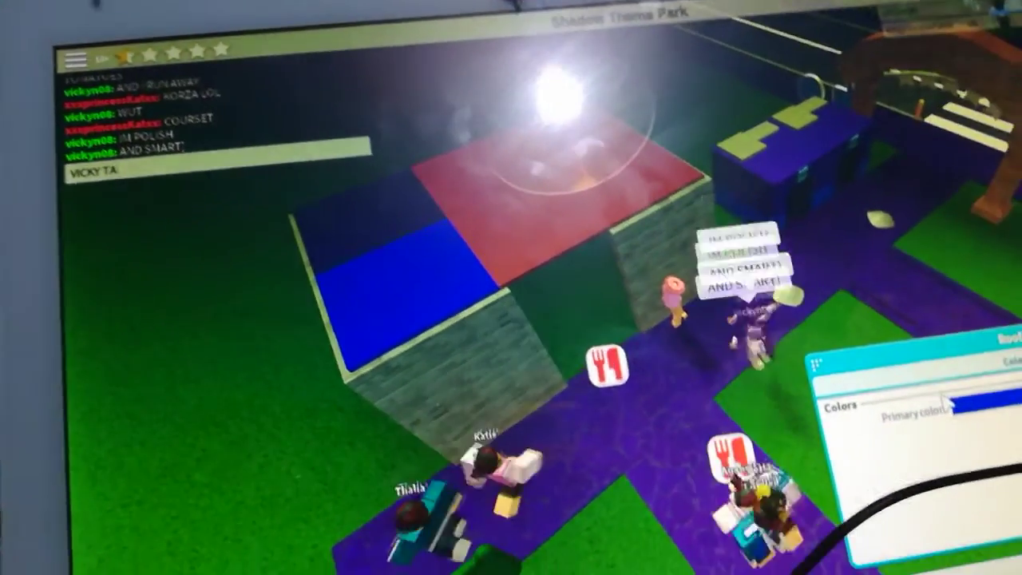
type("LK ABOU")
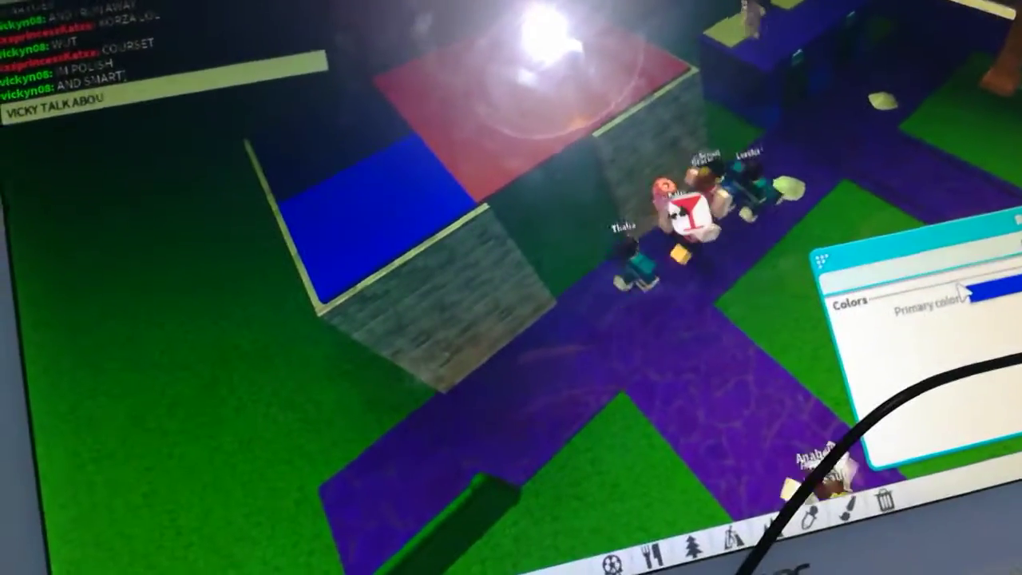
type("T XAV")
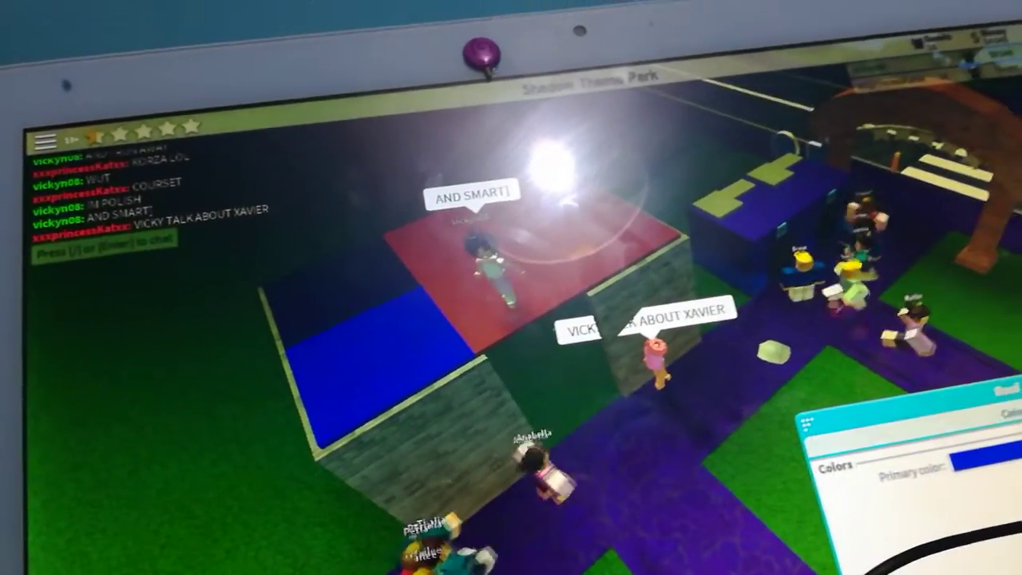
Recolour the roof a dark purple.
left_click(986, 459)
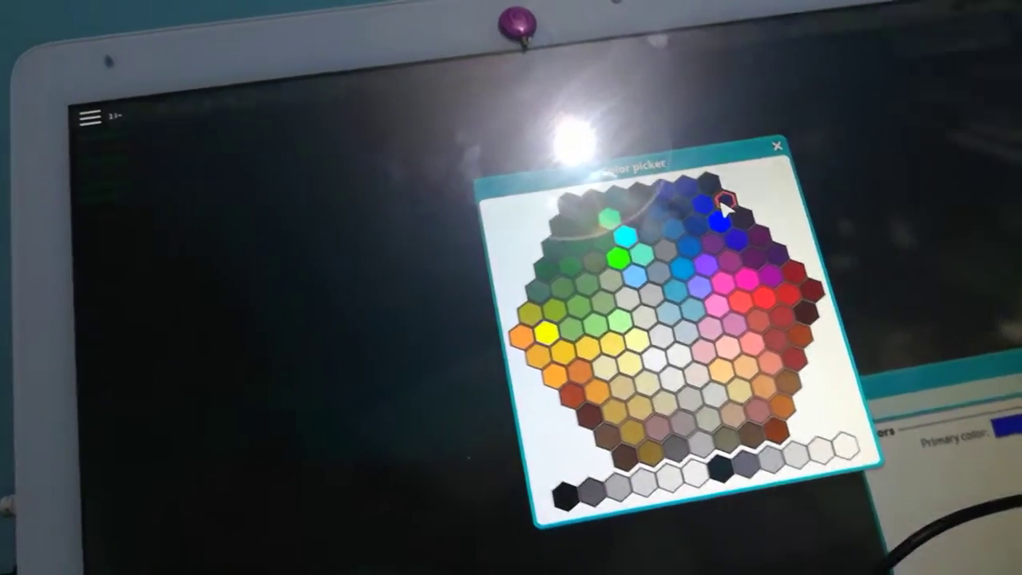
left_click(722, 206)
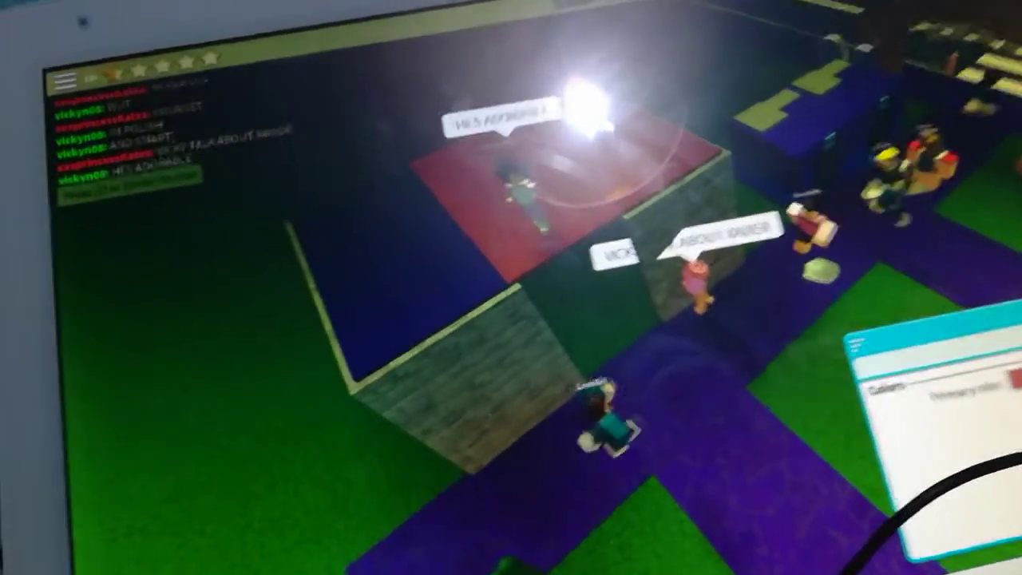
left_click(988, 375)
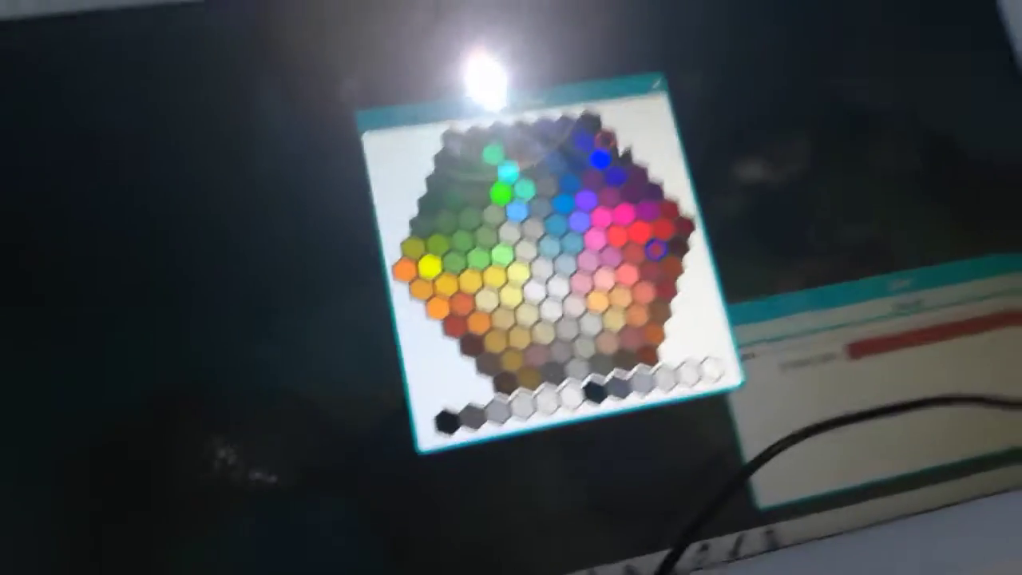
left_click(771, 209)
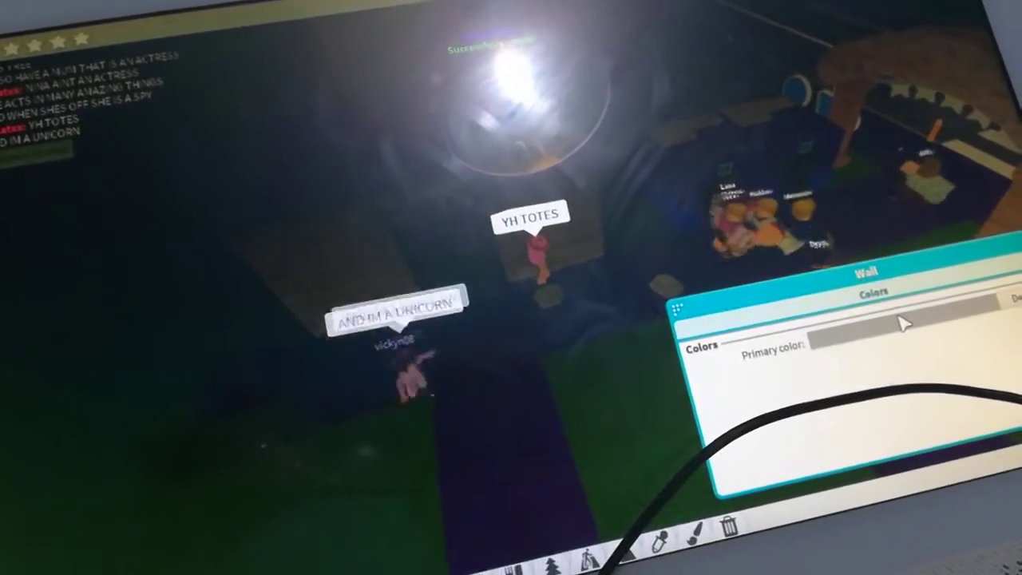
Set this wall's primary colour to the dark grey bottom-row hexagon.
left_click(903, 363)
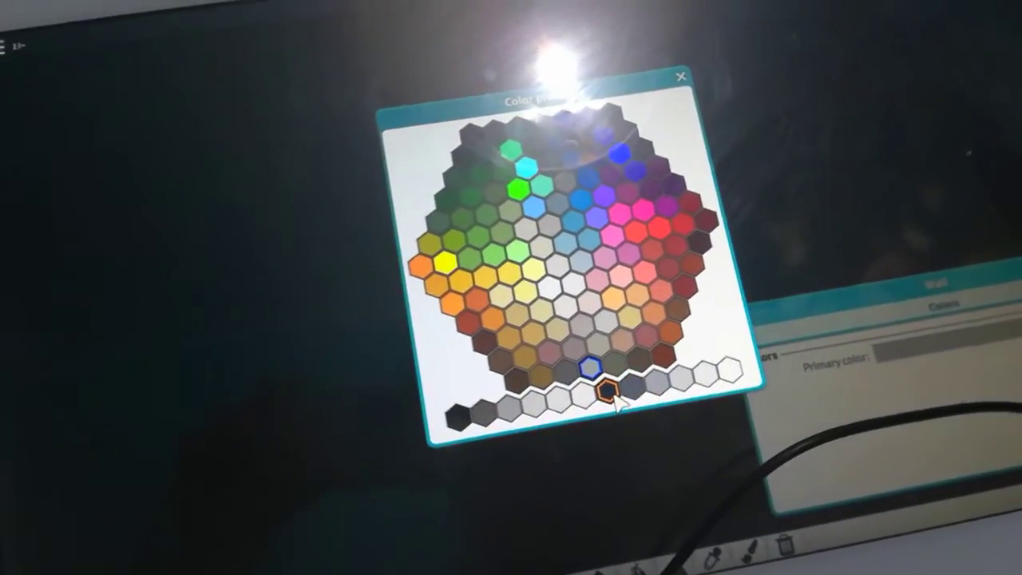
left_click(627, 381)
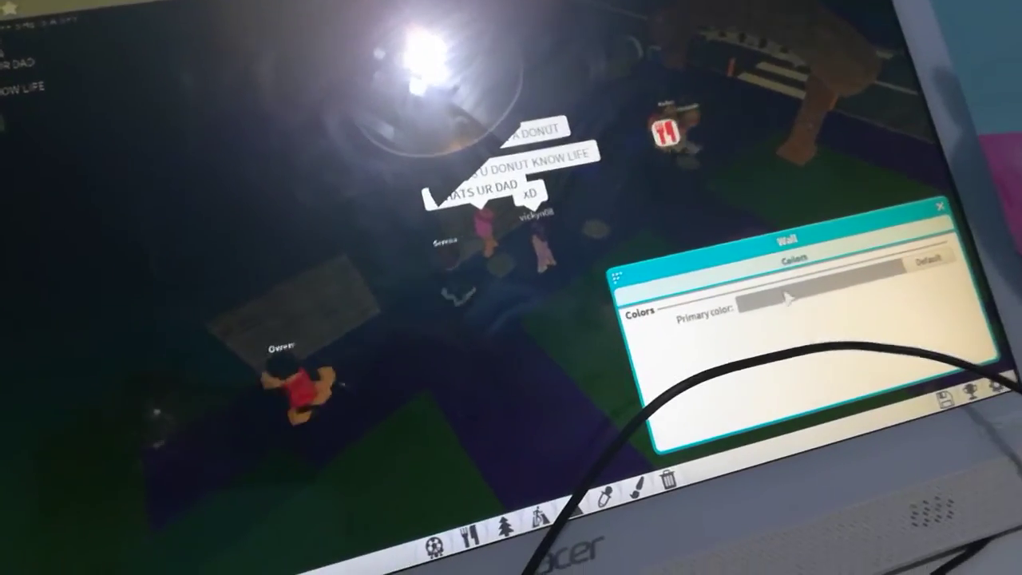
left_click(799, 309)
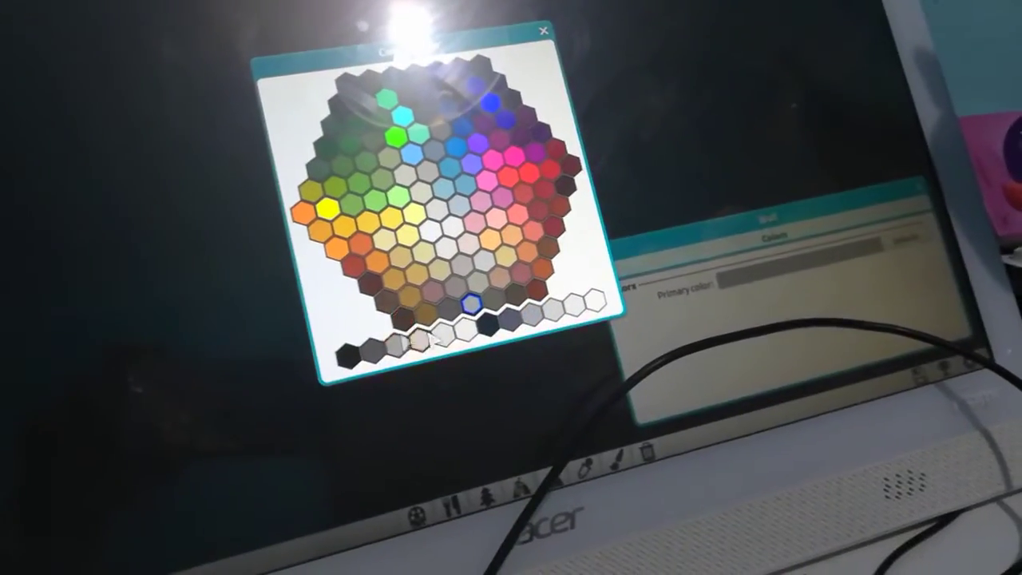
left_click(422, 342)
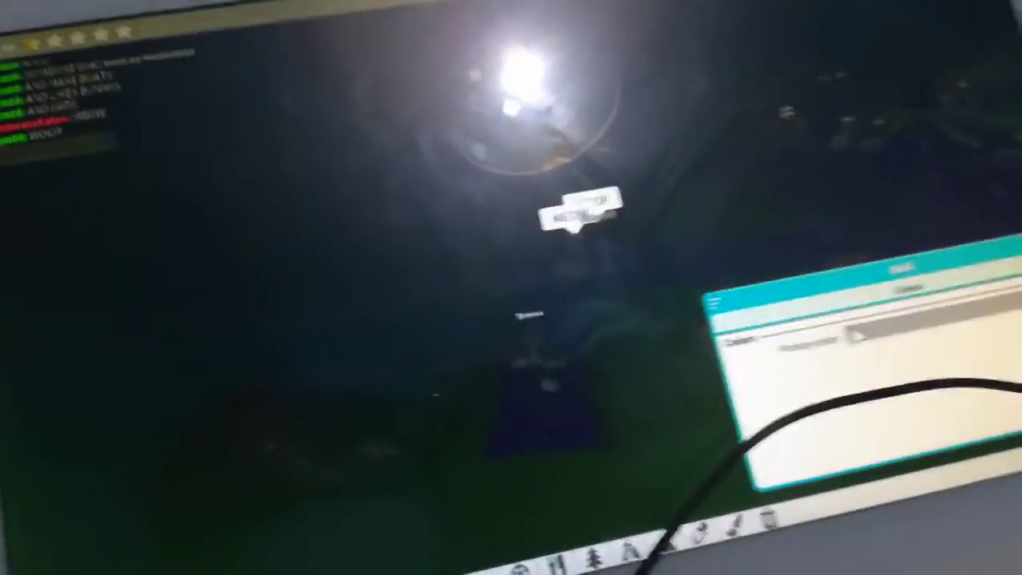
Apply the dark grey primary colour to the next wall.
left_click(858, 335)
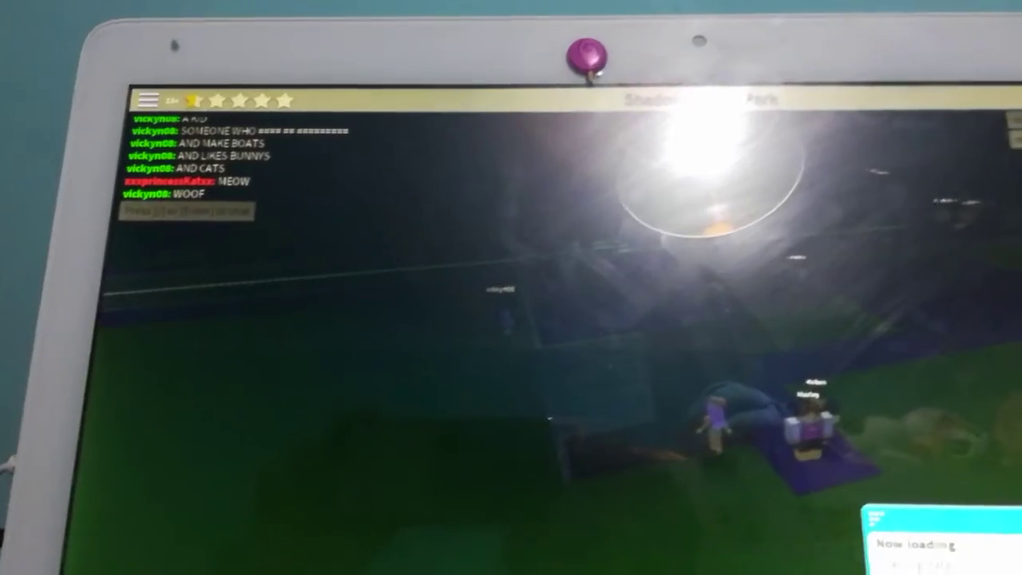
left_click(878, 535)
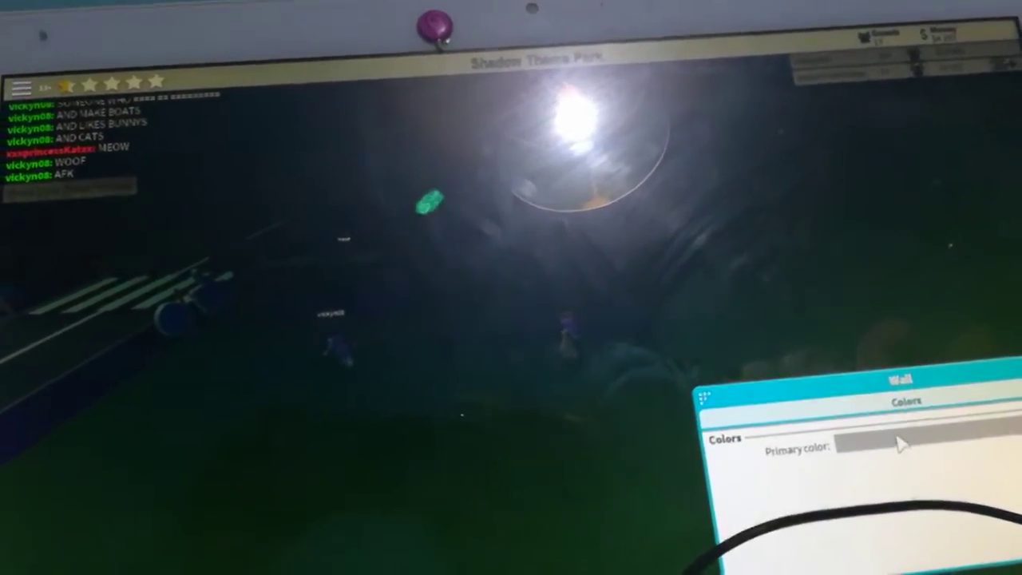
Give two more walls the dark grey primary colour.
left_click(902, 455)
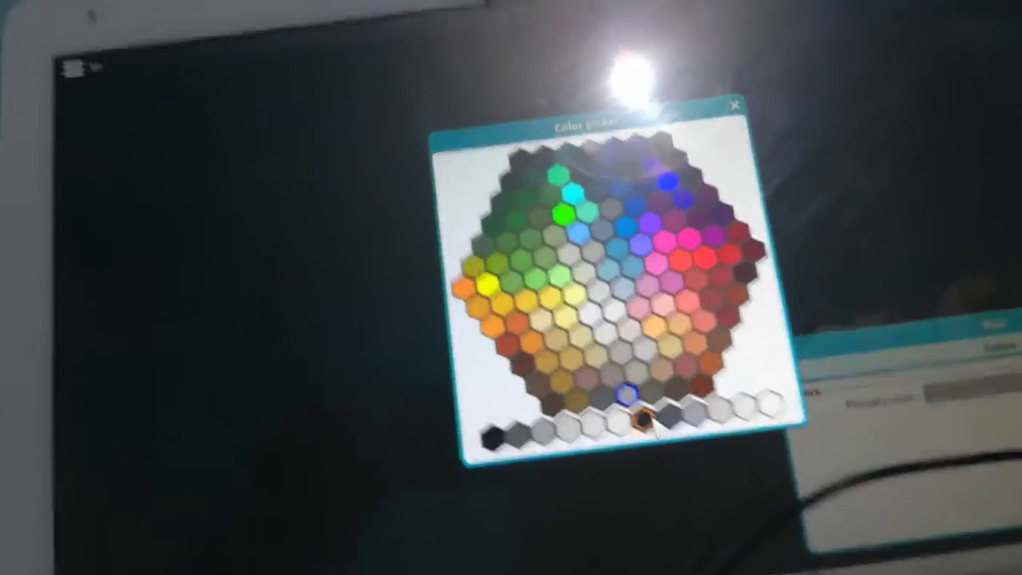
left_click(645, 421)
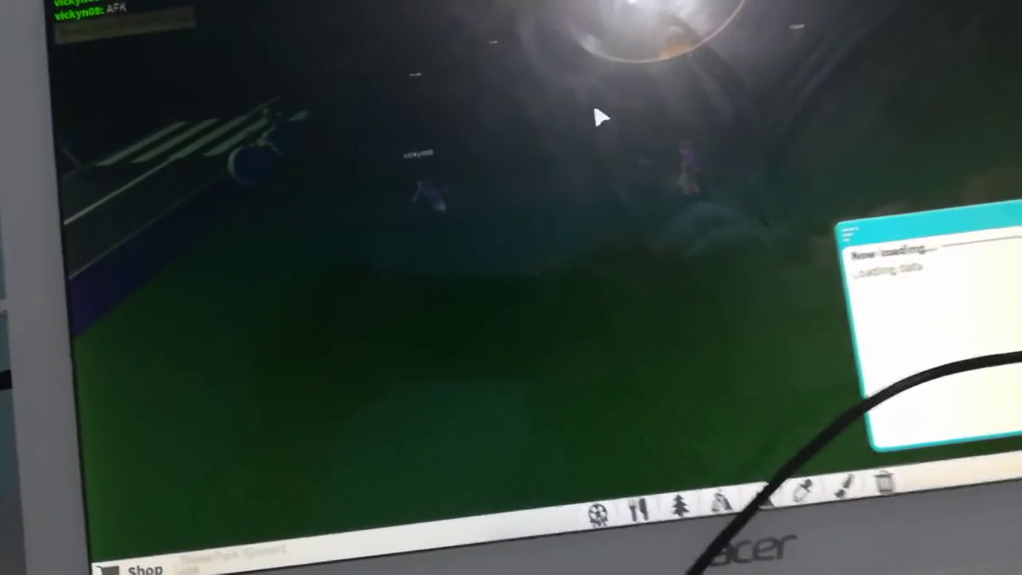
left_click(998, 260)
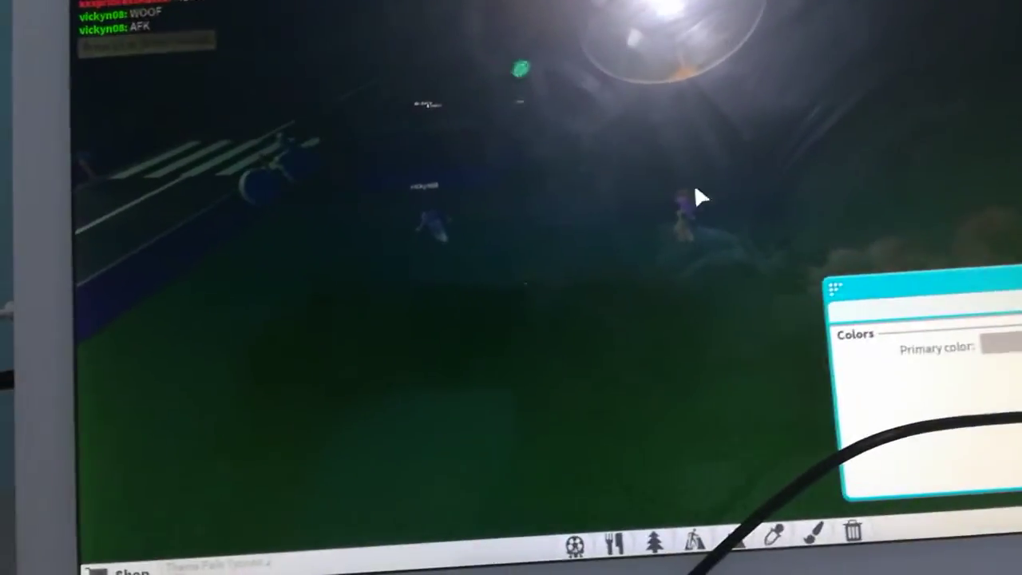
left_click(994, 341)
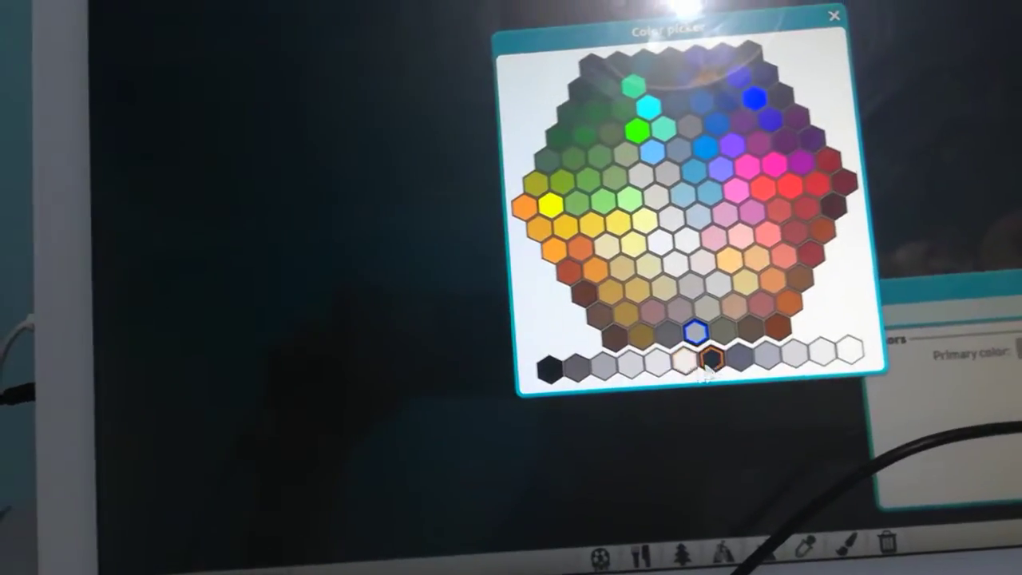
left_click(709, 381)
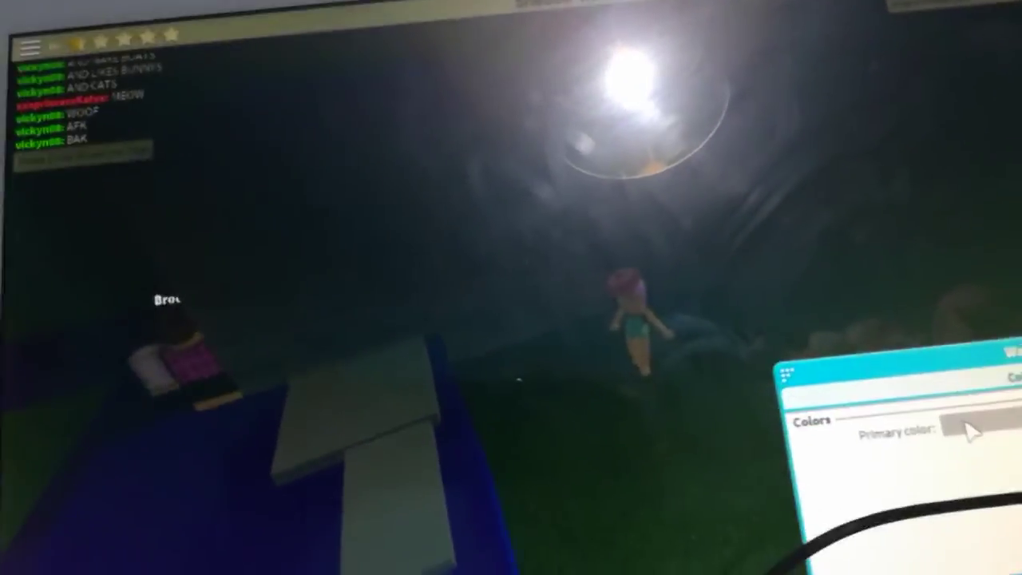
Pick the dark grey hexagon as this wall's primary colour.
left_click(982, 431)
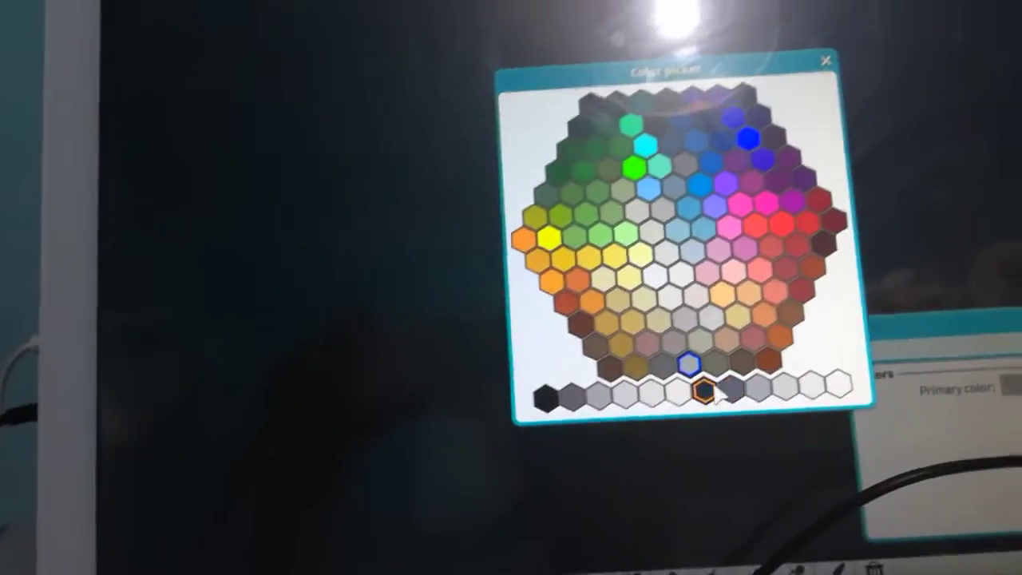
left_click(710, 395)
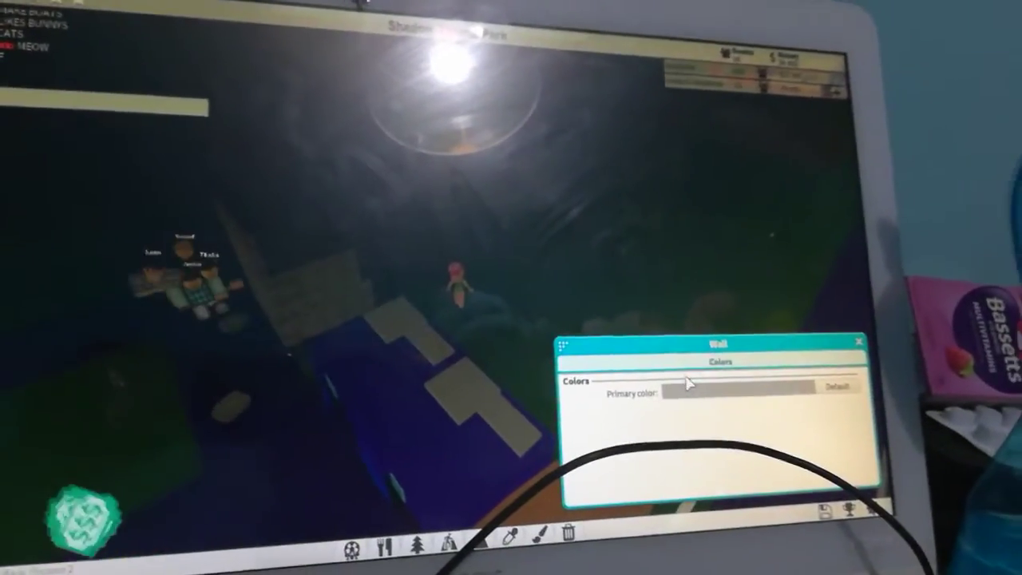
Choose a dark swatch as the primary colour for the remaining brick walls.
left_click(675, 382)
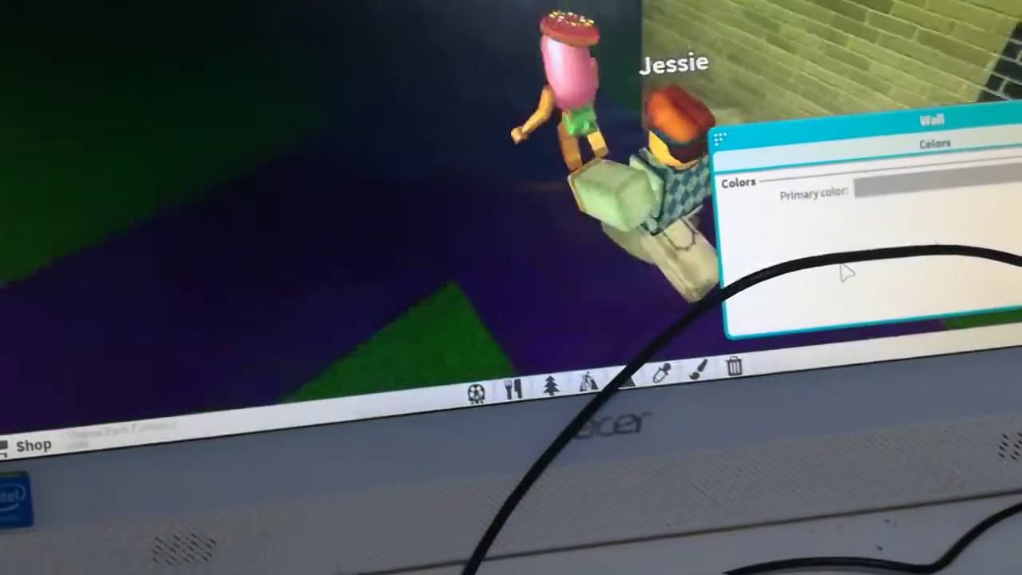
scroll(847, 271, "down", 5)
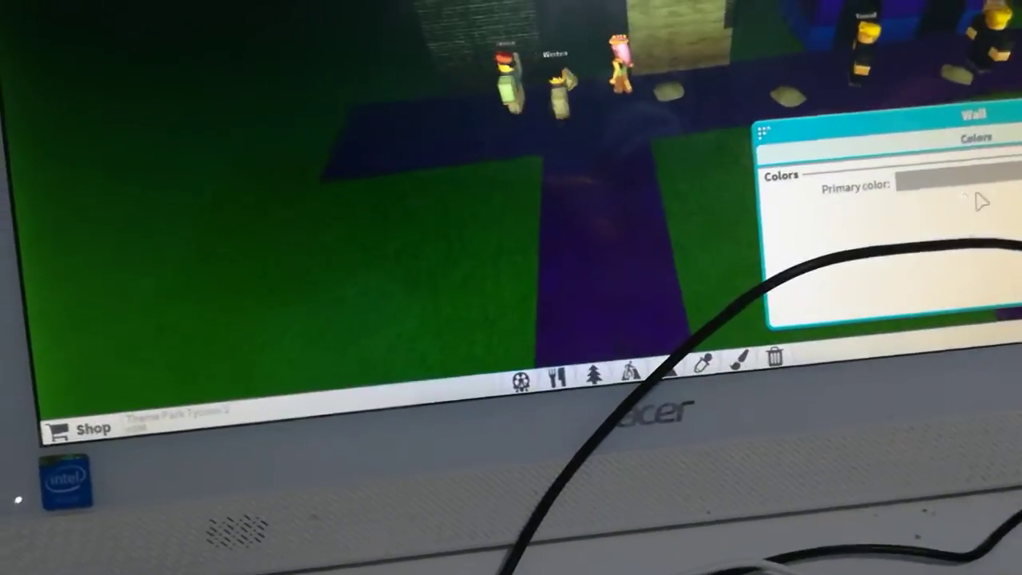
left_click(942, 212)
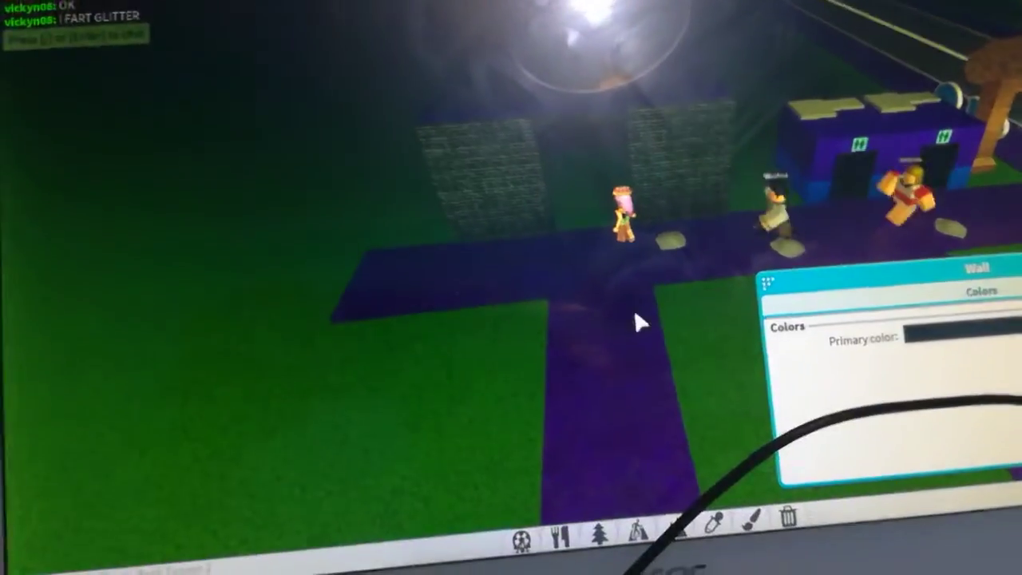
scroll(700, 387, "up", 5)
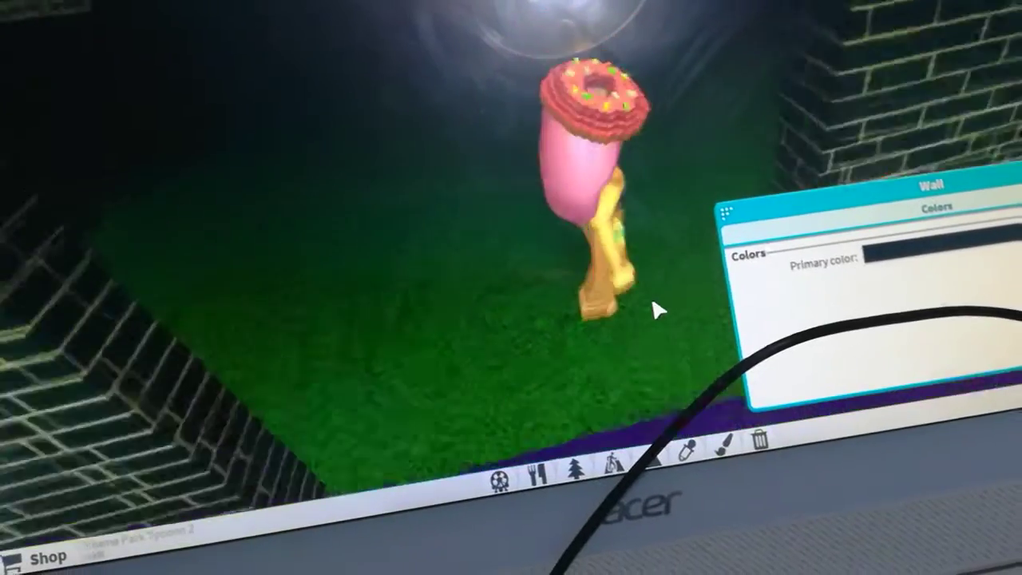
scroll(657, 310, "down", 5)
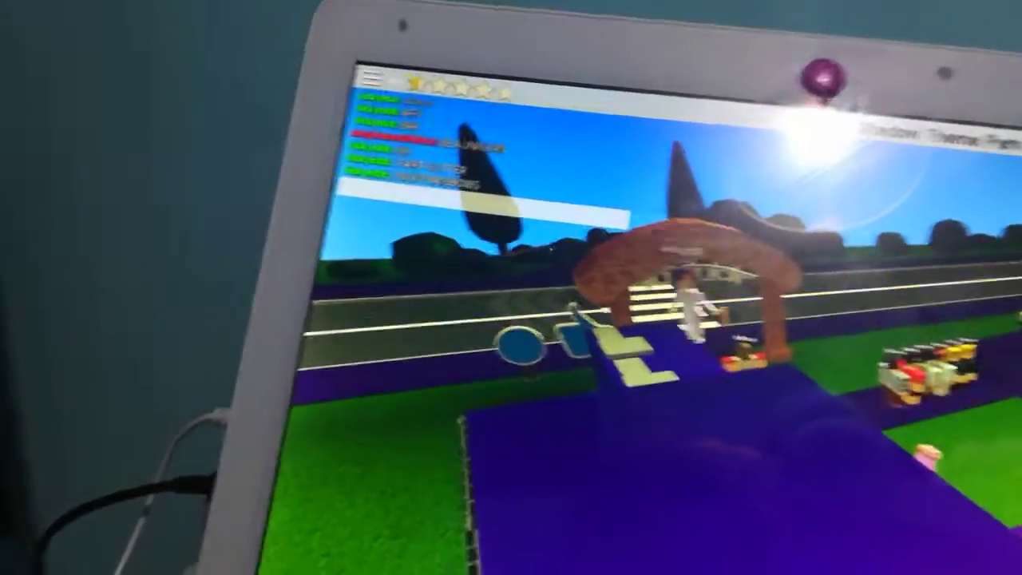
Send the chat message and show the Other stalls category of the Stalls catalogue.
key("Return")
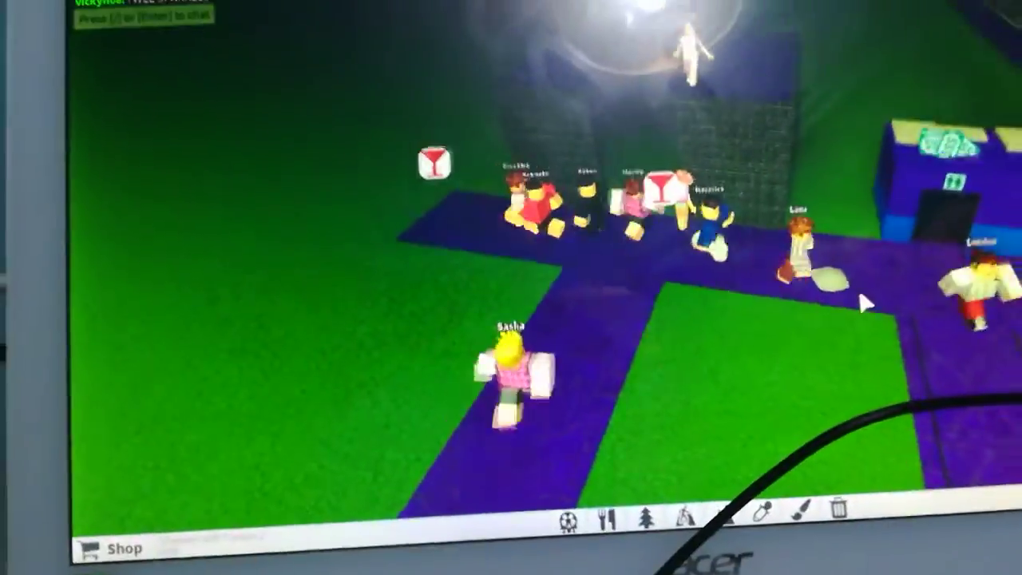
scroll(727, 234, "up", 5)
scroll(868, 209, "down", 4)
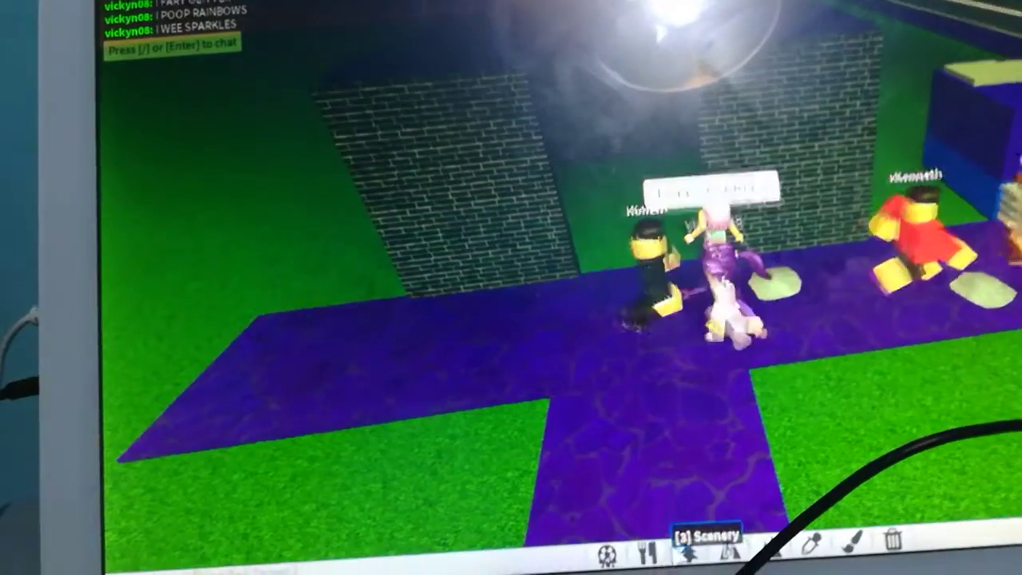
left_click(648, 551)
left_click(328, 409)
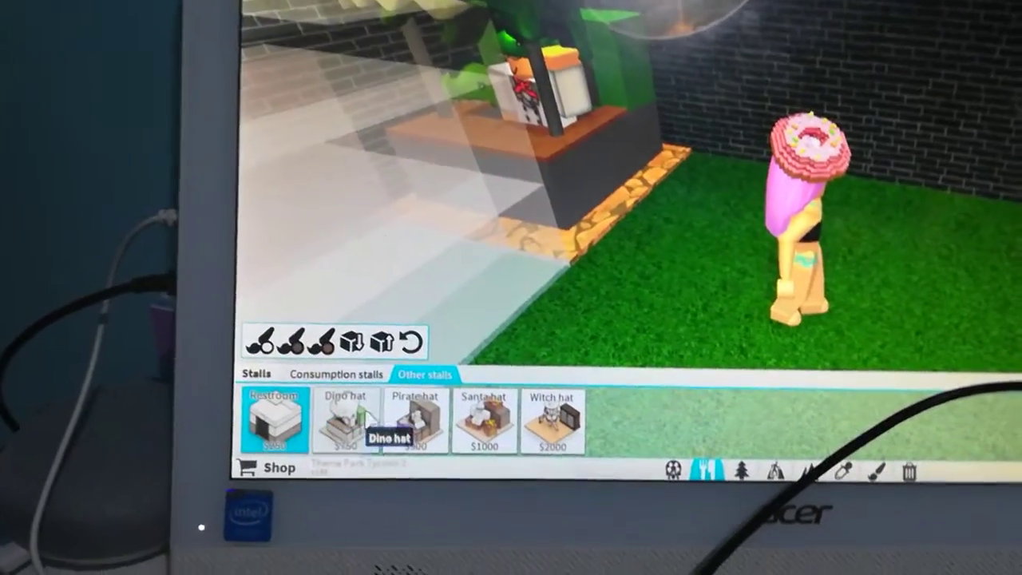
Place the Pirate hat stall in the gift shop and close the stall shop.
left_click(413, 467)
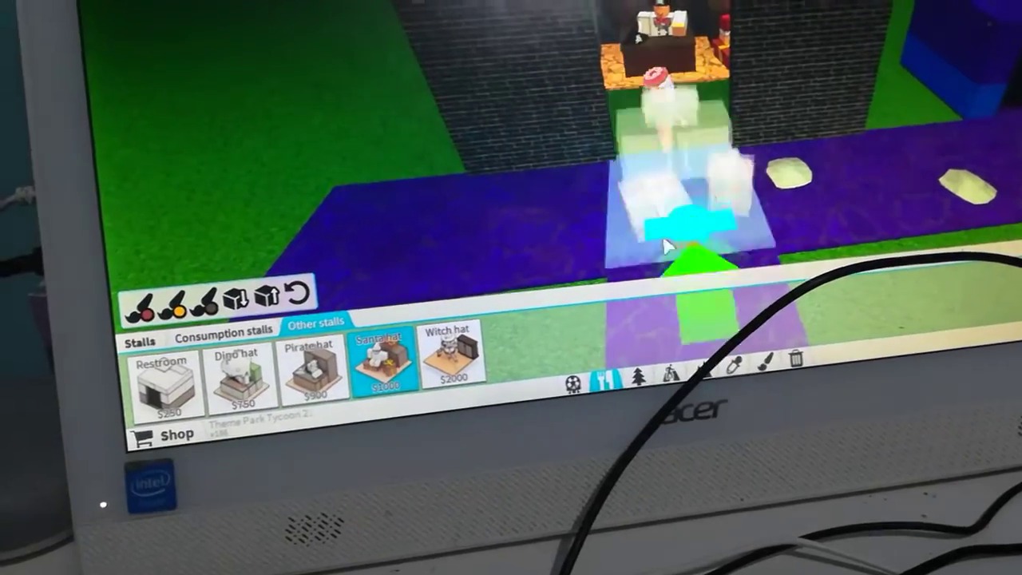
key("Escape")
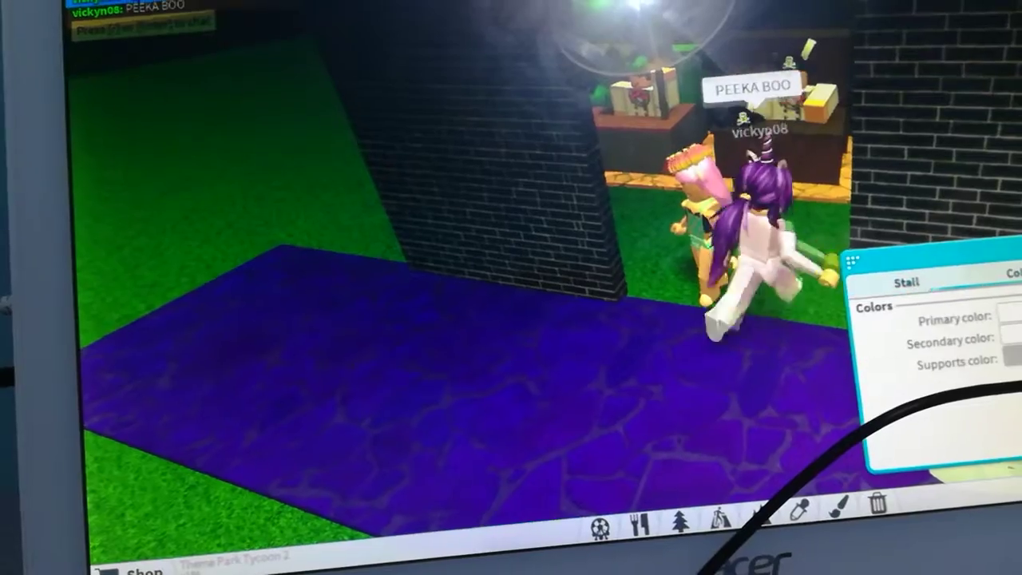
Recolour the Dino hat stall's primary, secondary and supports to purple.
left_click(1012, 319)
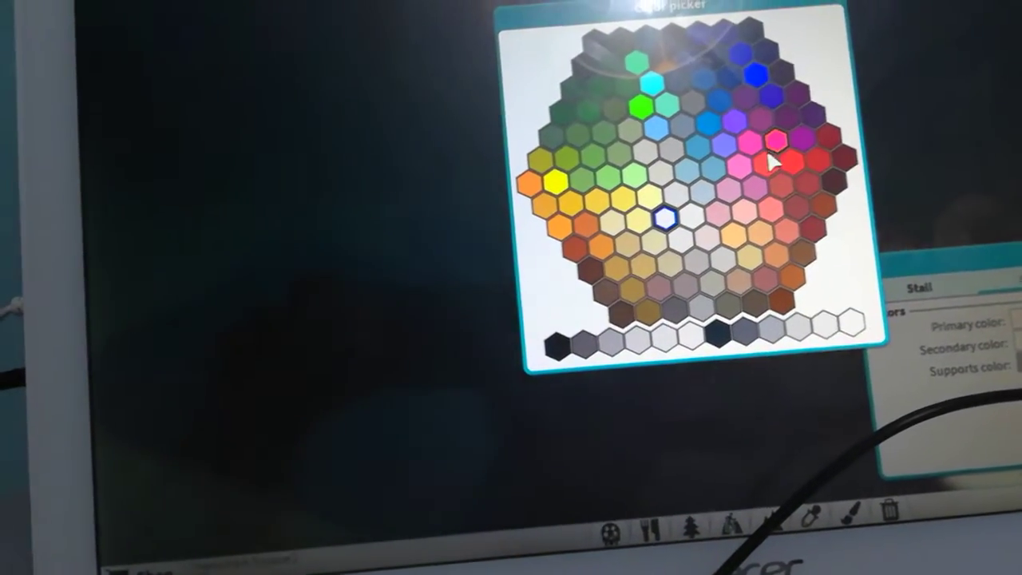
left_click(766, 72)
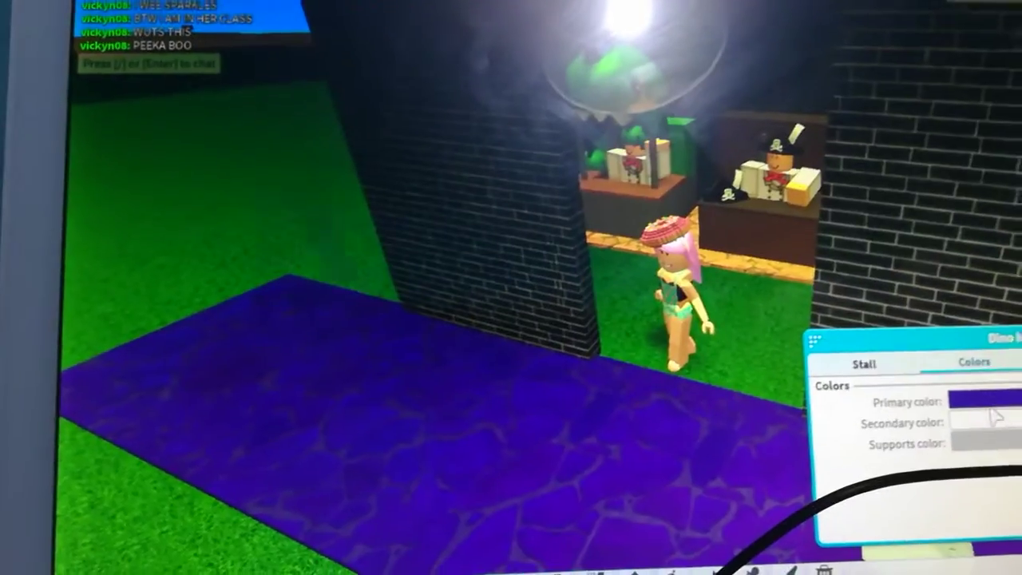
left_click(998, 326)
left_click(745, 168)
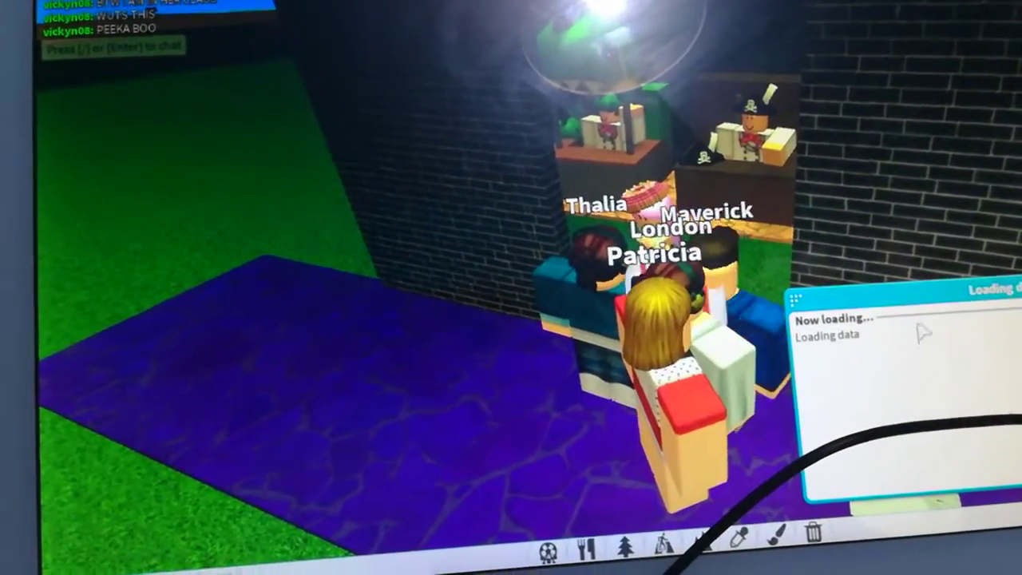
left_click_drag(924, 374, 808, 289)
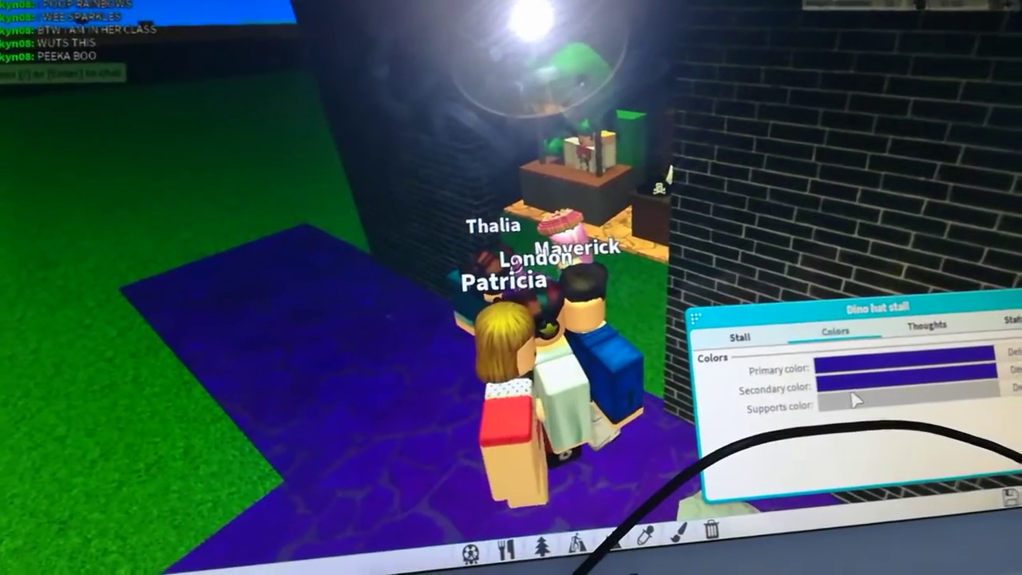
left_click(856, 391)
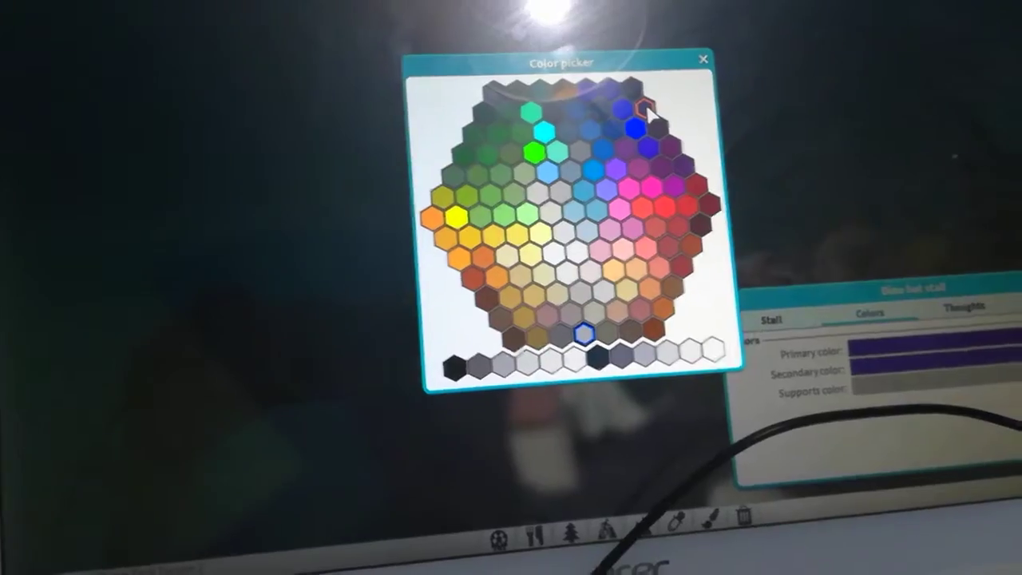
left_click(645, 108)
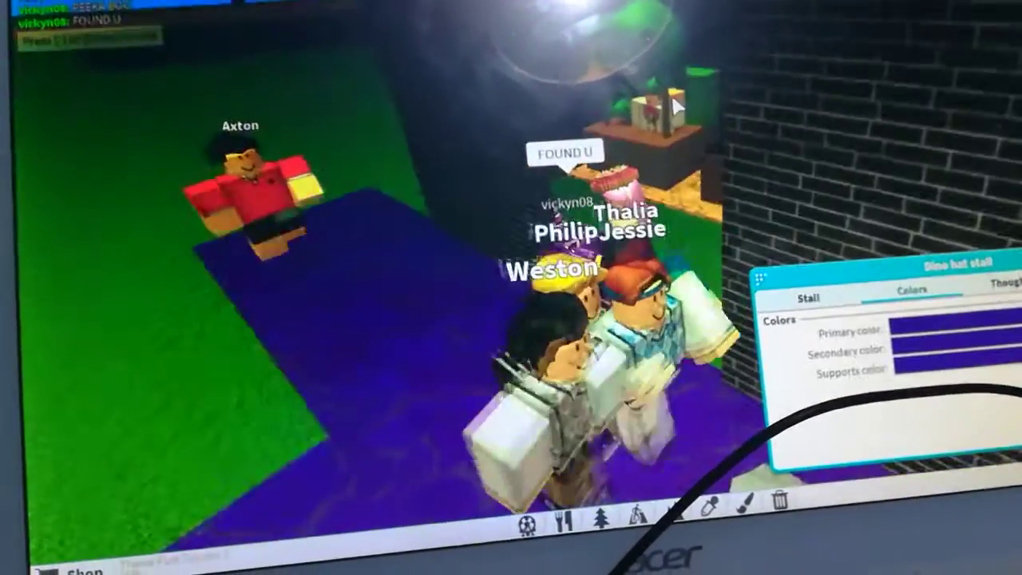
Set the Pirate hat stall's primary colour to purple.
left_click(911, 289)
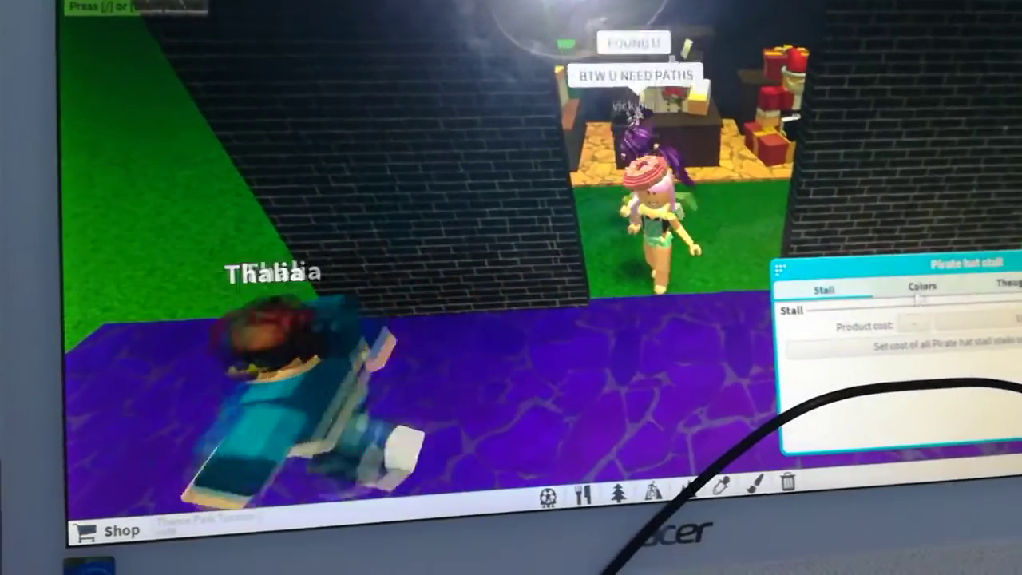
left_click(920, 287)
left_click(958, 323)
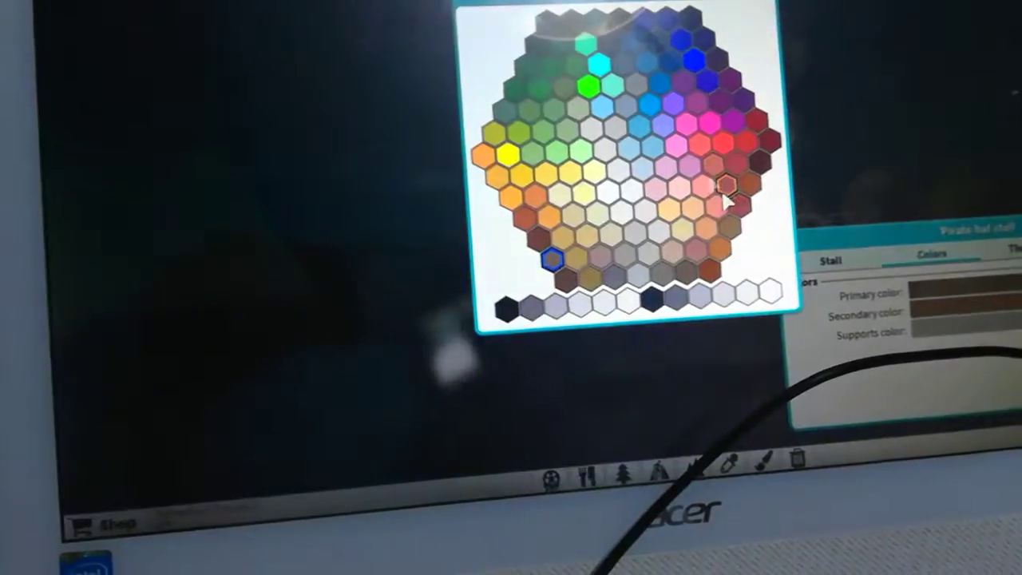
left_click(687, 60)
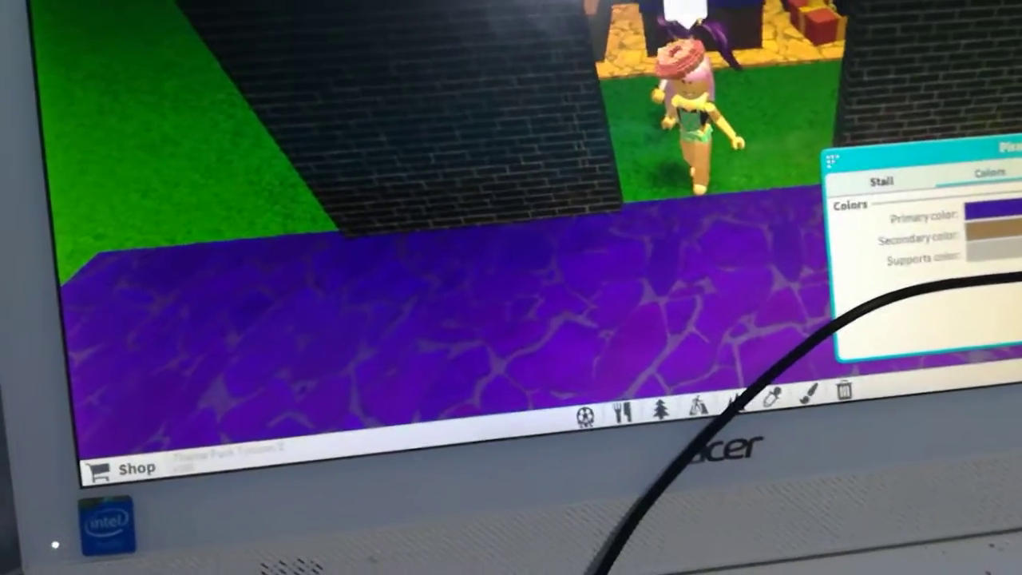
Set the Pirate hat stall's secondary colour to purple.
left_click(1002, 249)
left_click(706, 52)
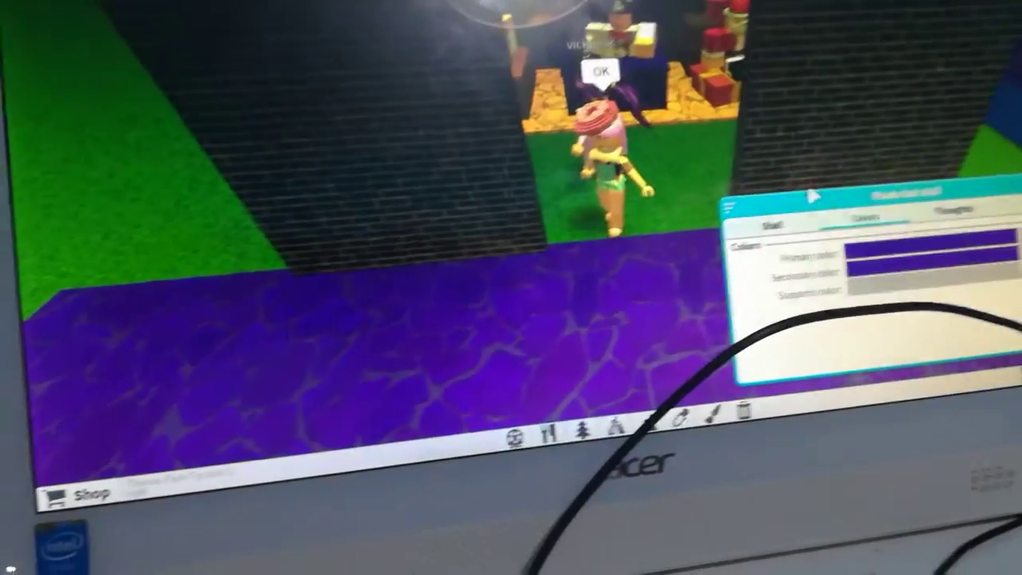
left_click(896, 234)
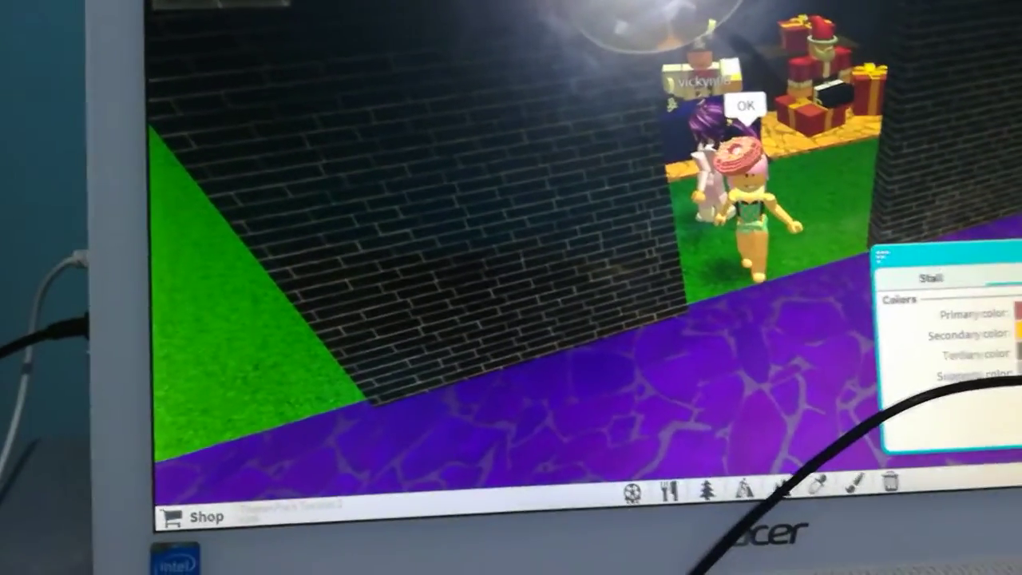
Recolour the Santa hat stall's primary, secondary and tertiary to purple.
left_click(982, 336)
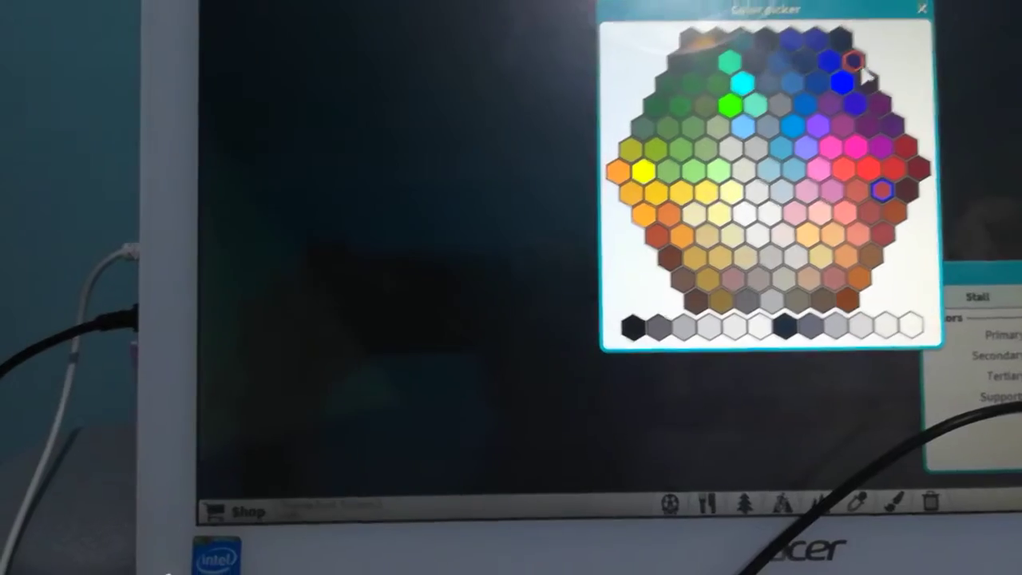
left_click(853, 60)
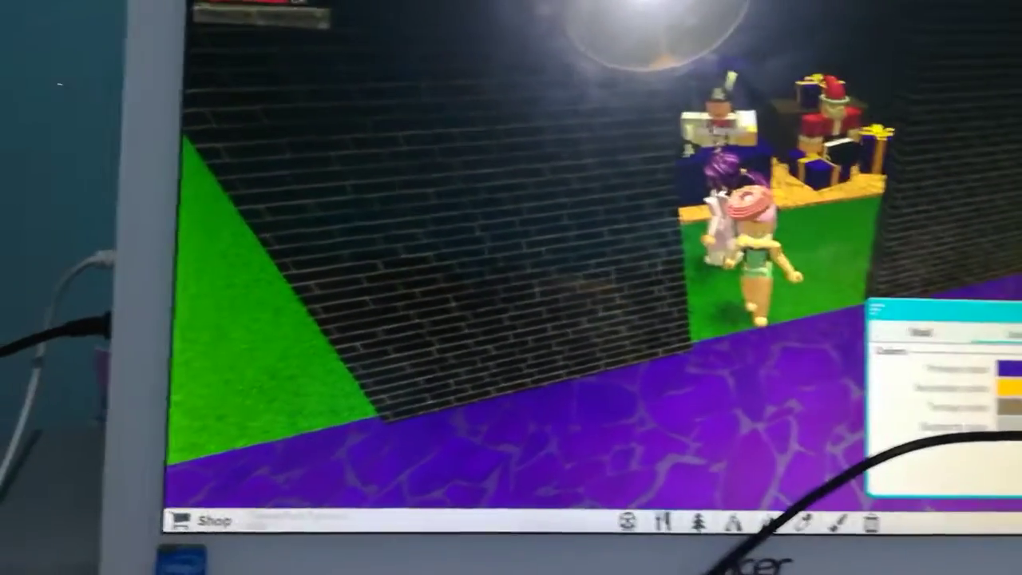
left_click(982, 335)
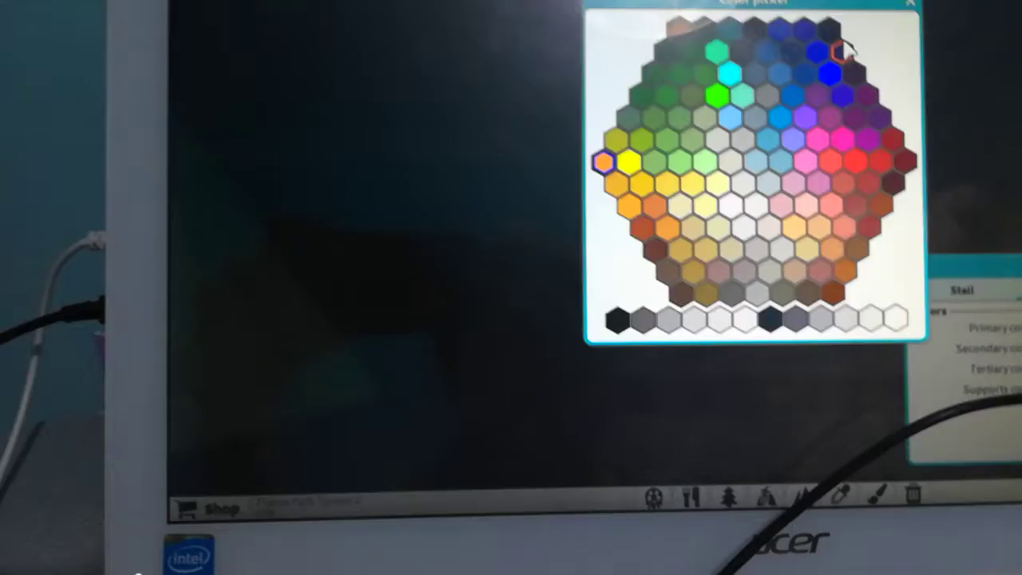
left_click(950, 151)
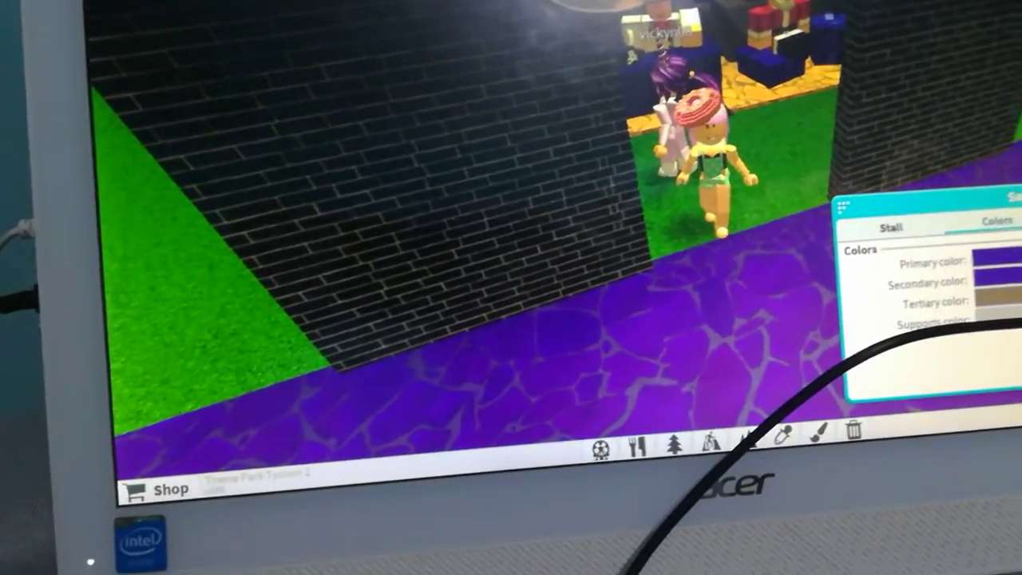
left_click(1014, 319)
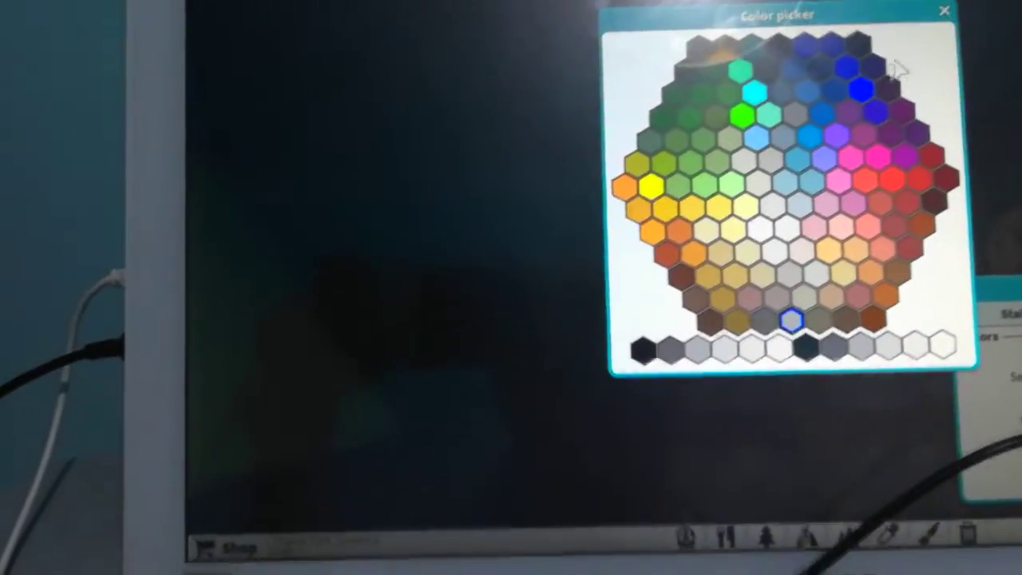
left_click(945, 11)
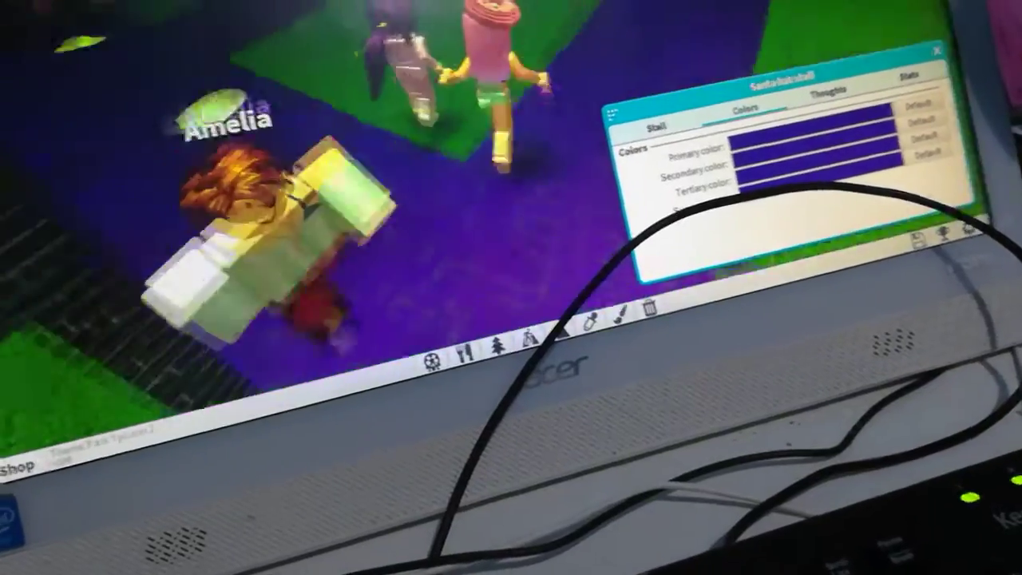
right_click(553, 62)
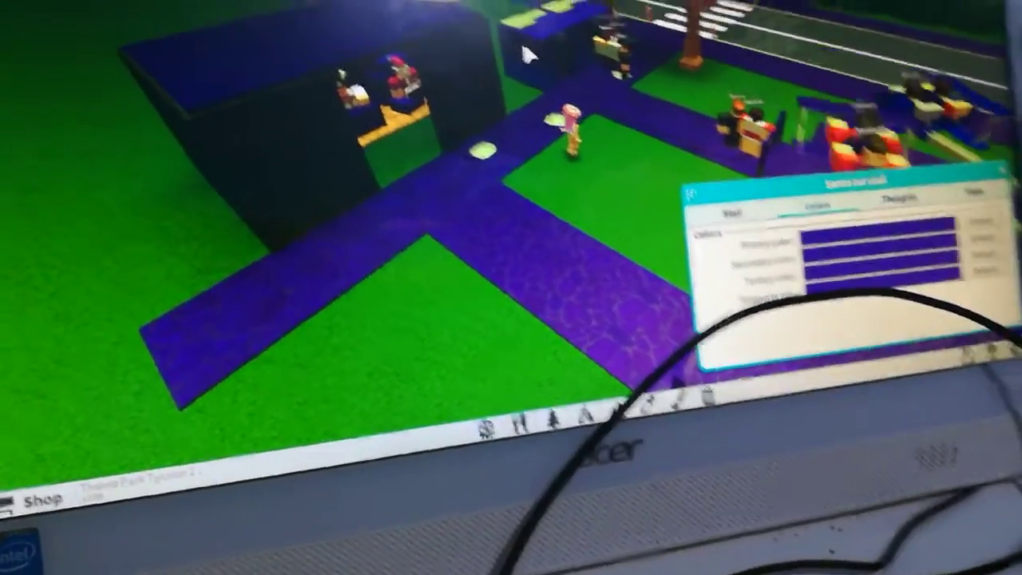
scroll(559, 151, "up", 3)
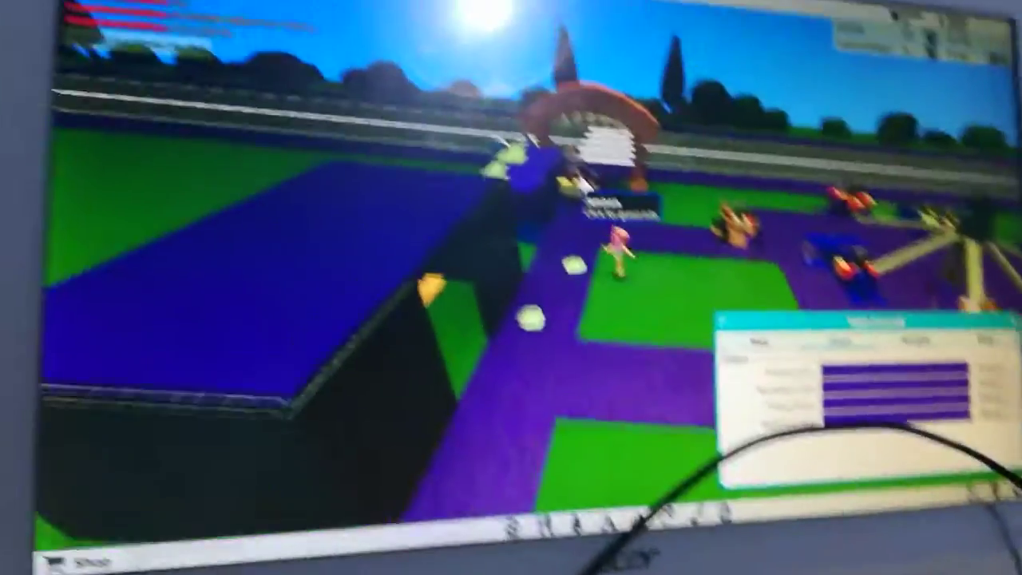
scroll(675, 132, "up", 3)
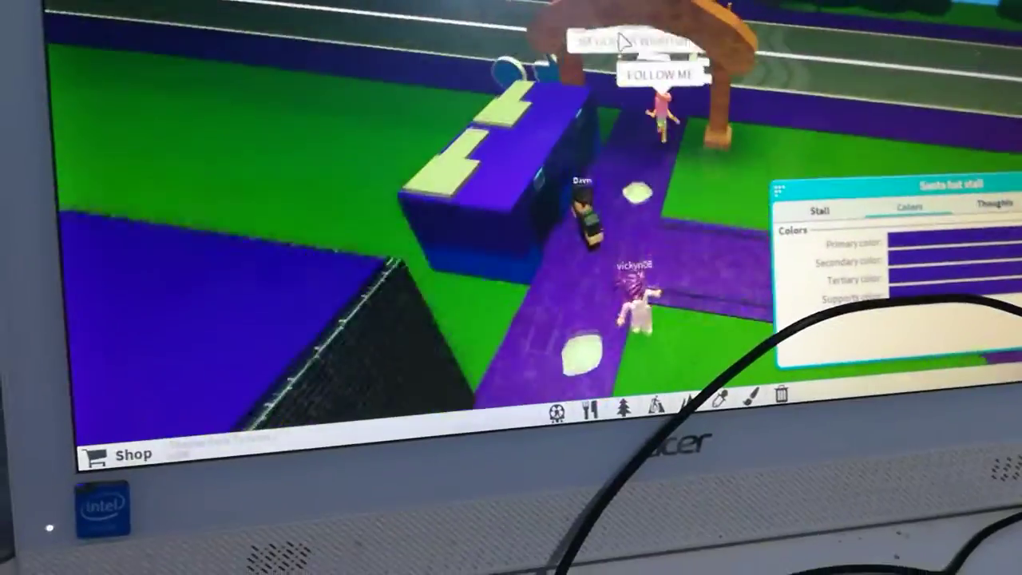
scroll(639, 79, "up", 3)
left_click_drag(595, 28, 559, 159)
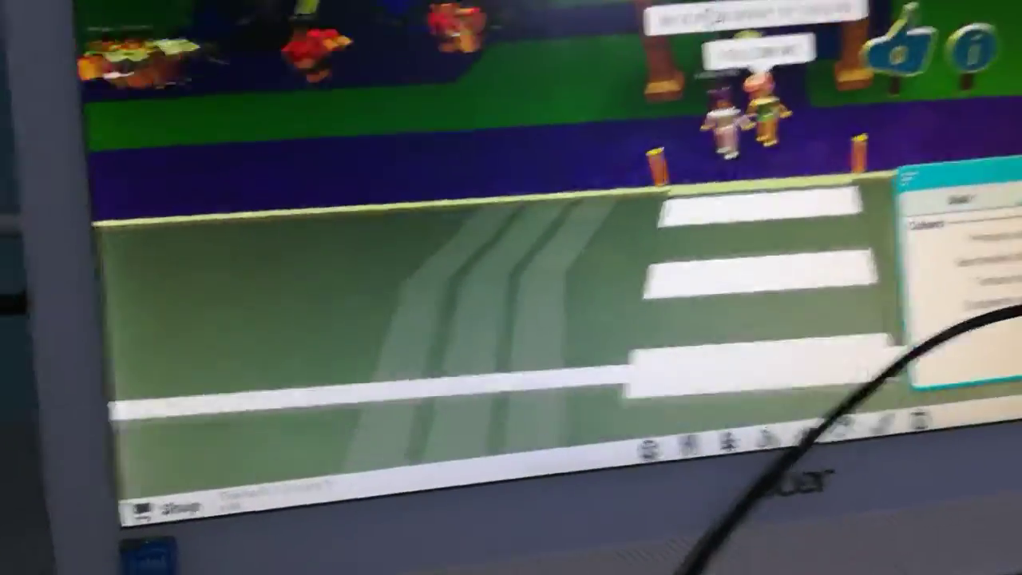
left_click_drag(160, 264, 719, 208)
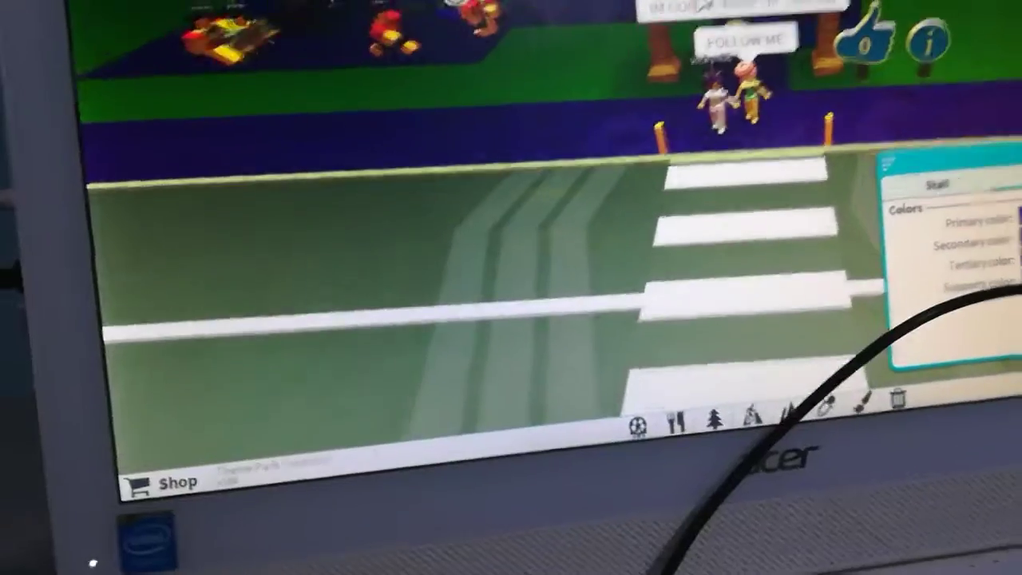